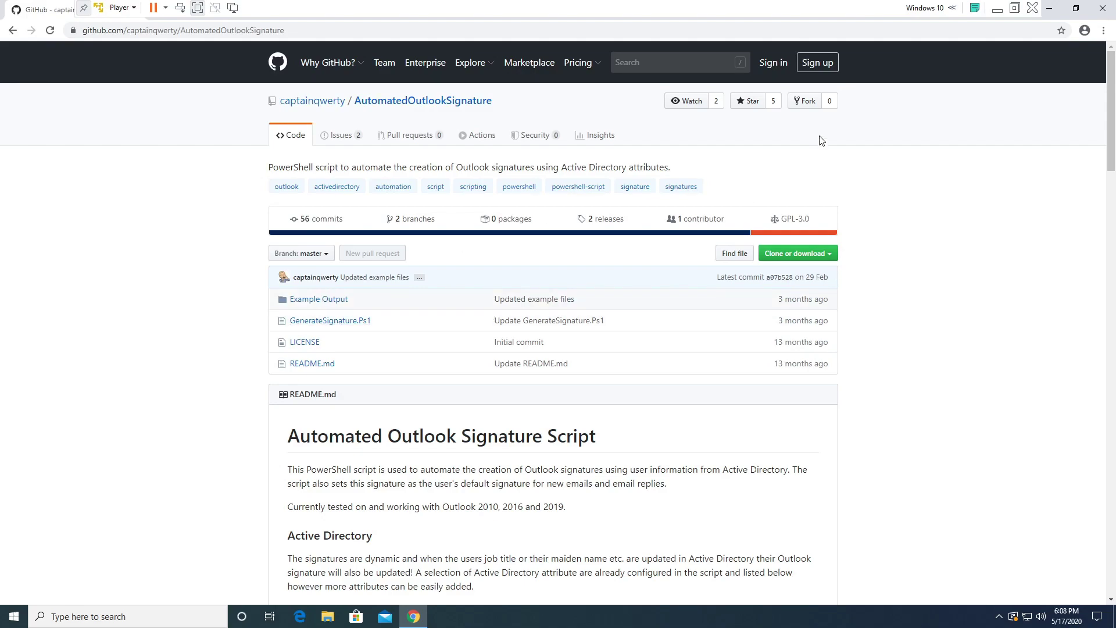
From the repository's releases list, download the Vastly Improved v2.0 source code zip.
{"action": "left_click", "coordinate": [602, 219]}
{"action": "left_click", "coordinate": [421, 341]}
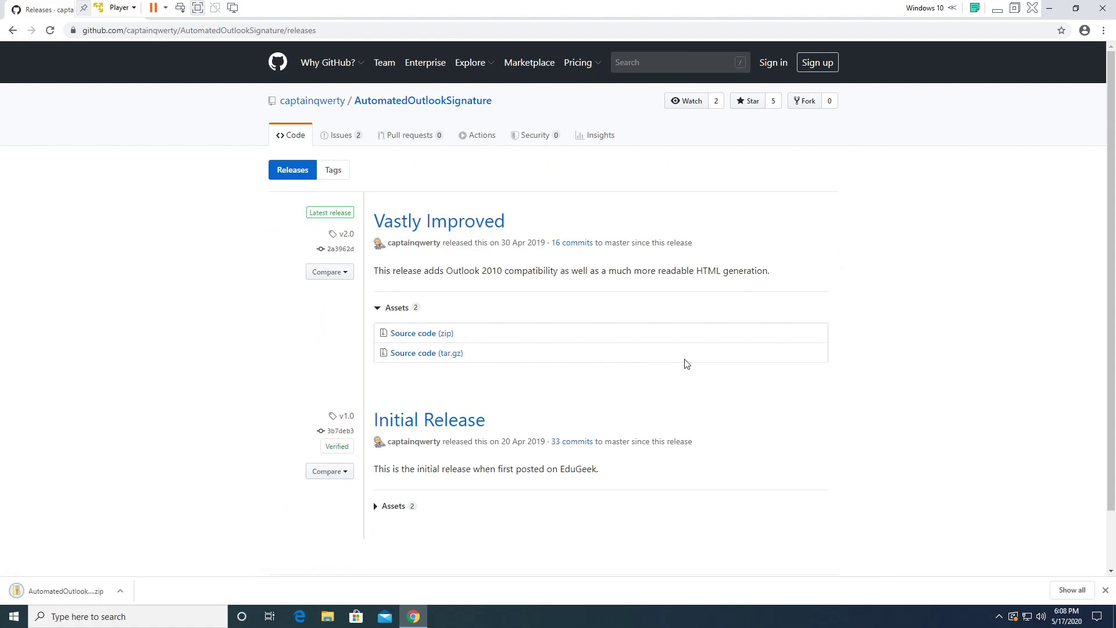
Extract the AutomatedOutlookSignature zip in Downloads and open its AutomatedOutlookSignature-2.0 folder.
{"action": "left_click", "coordinate": [1049, 8]}
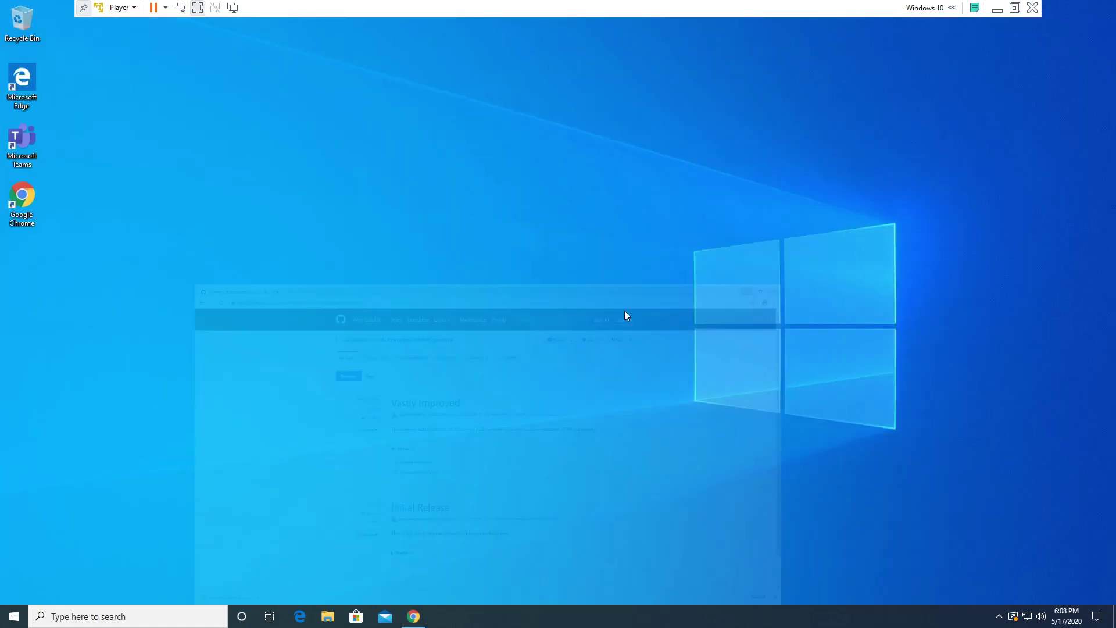
{"action": "left_click", "coordinate": [328, 616]}
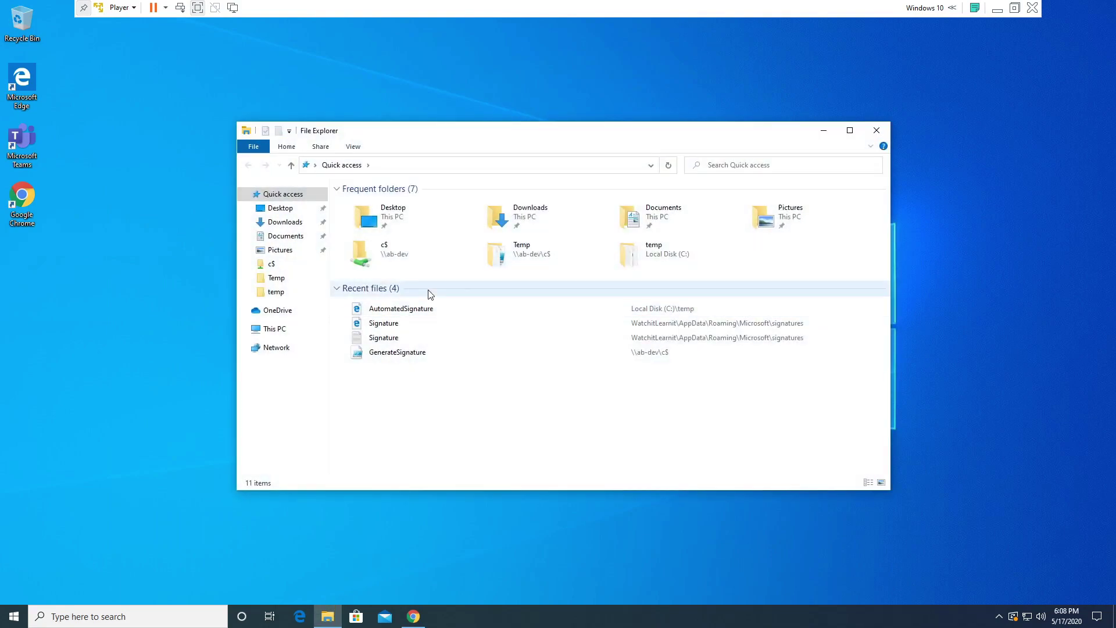
{"action": "left_click", "coordinate": [286, 222]}
{"action": "left_click", "coordinate": [559, 223]}
{"action": "right_click", "coordinate": [414, 216]}
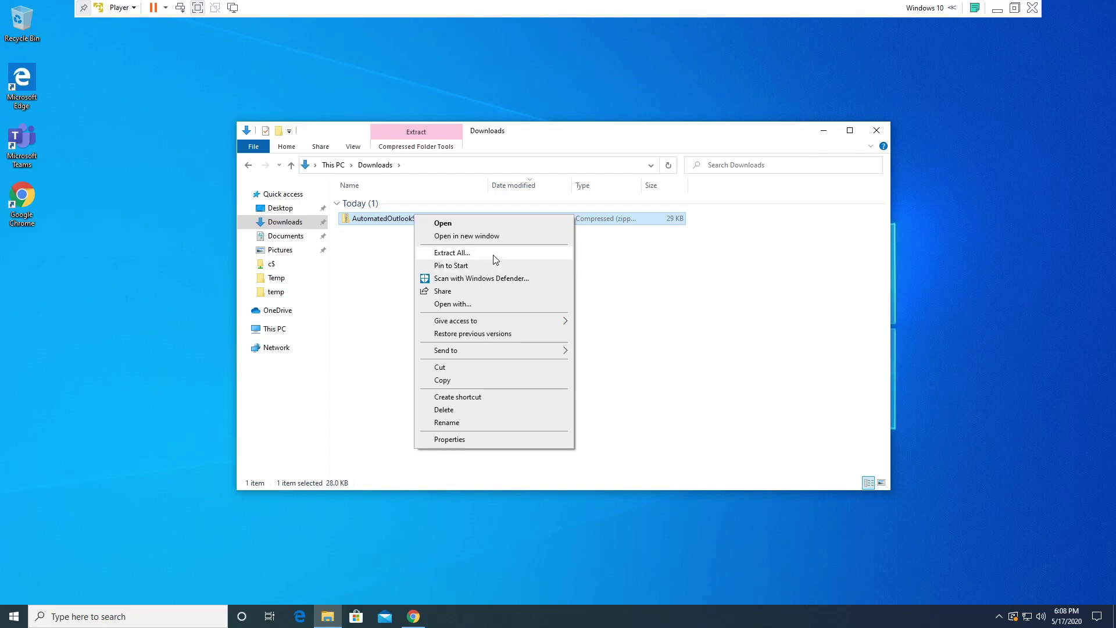
{"action": "left_click", "coordinate": [452, 252]}
{"action": "left_click", "coordinate": [663, 420]}
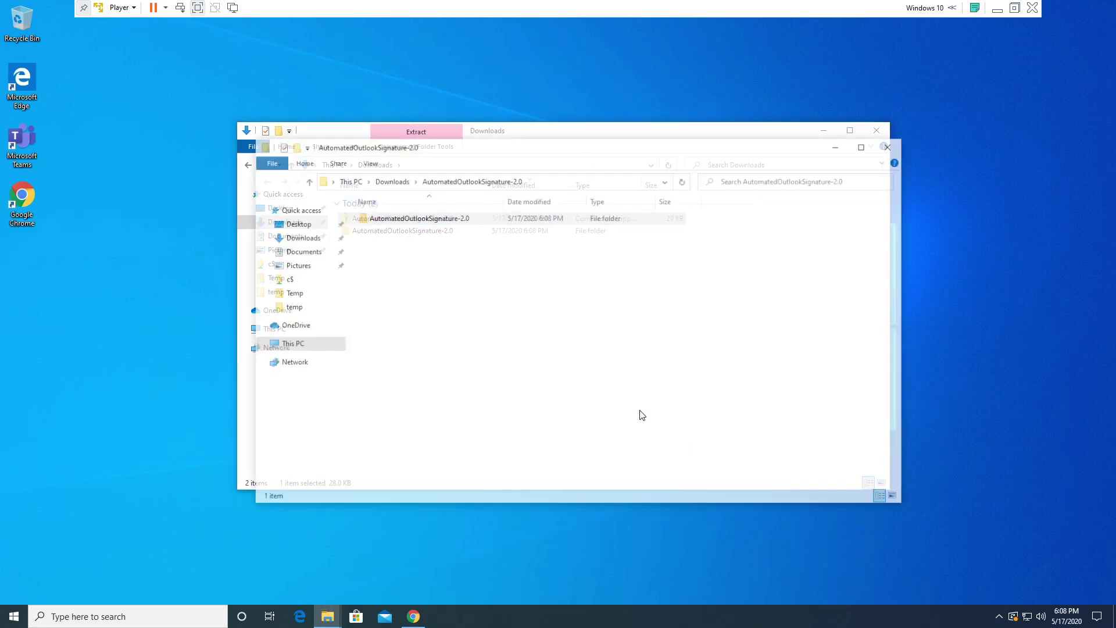
{"action": "double_click", "coordinate": [411, 218]}
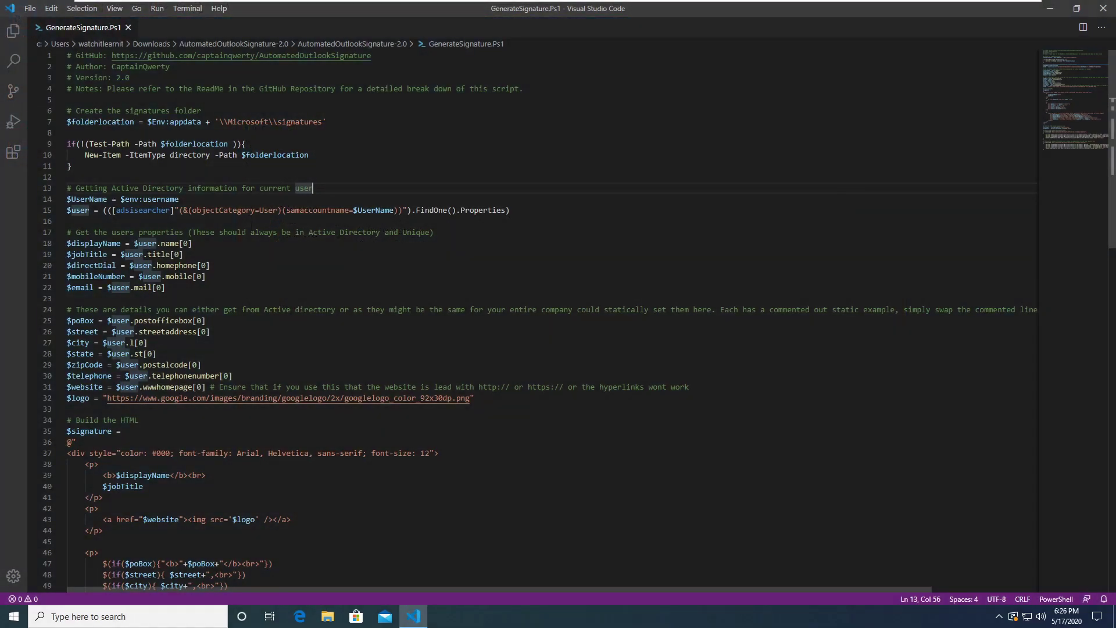
{"action": "left_click", "coordinate": [433, 232]}
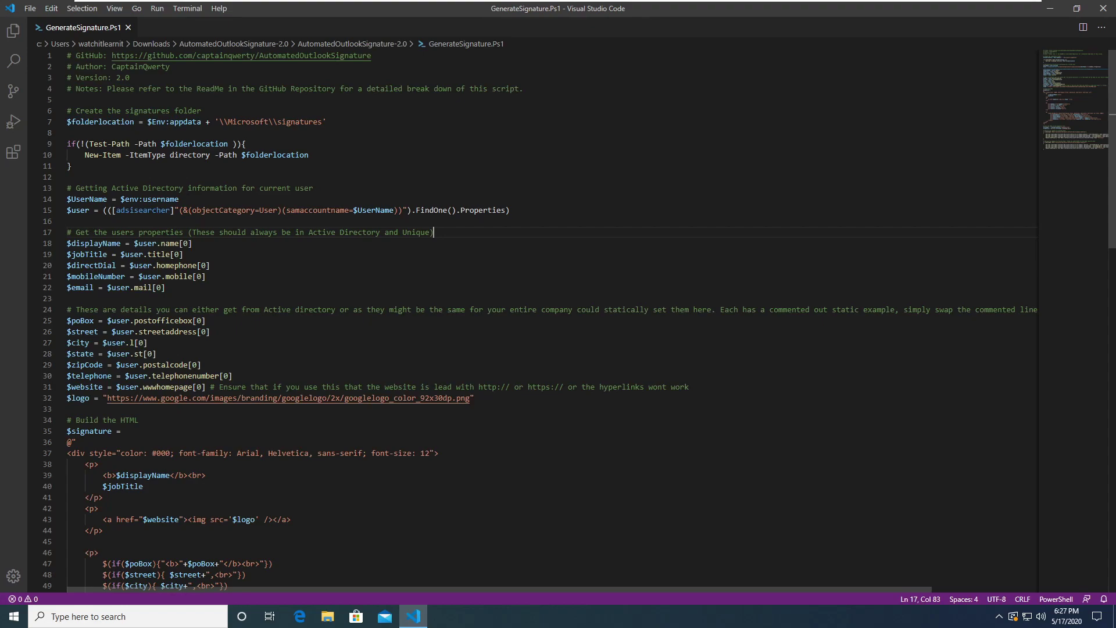
{"action": "left_click_drag", "start_coordinate": [138, 122], "coordinate": [67, 122]}
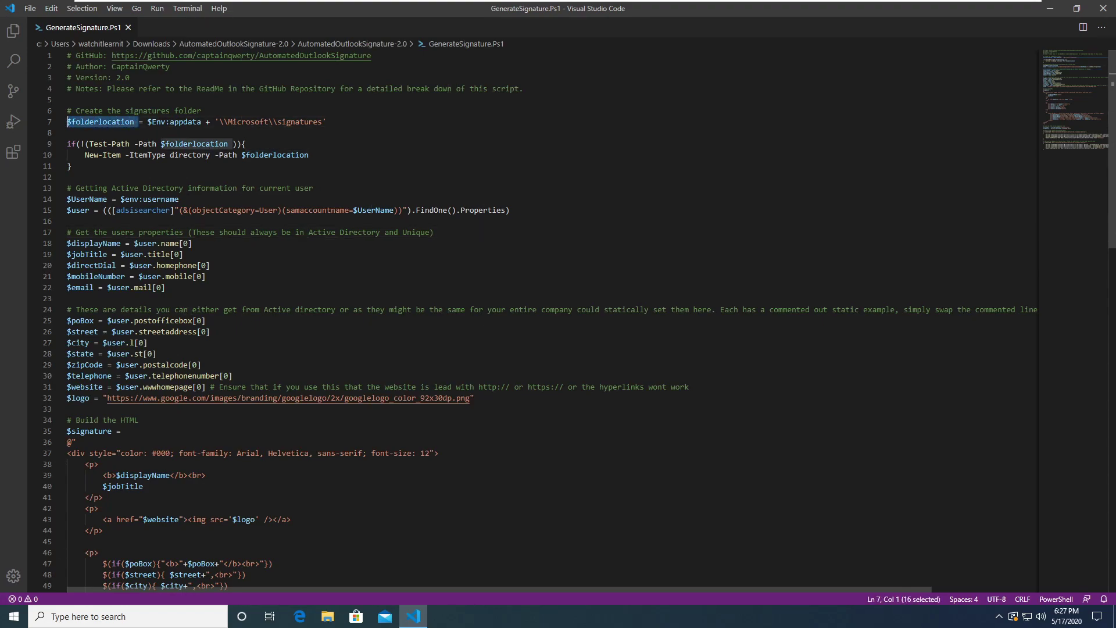
{"action": "left_click", "coordinate": [327, 122]}
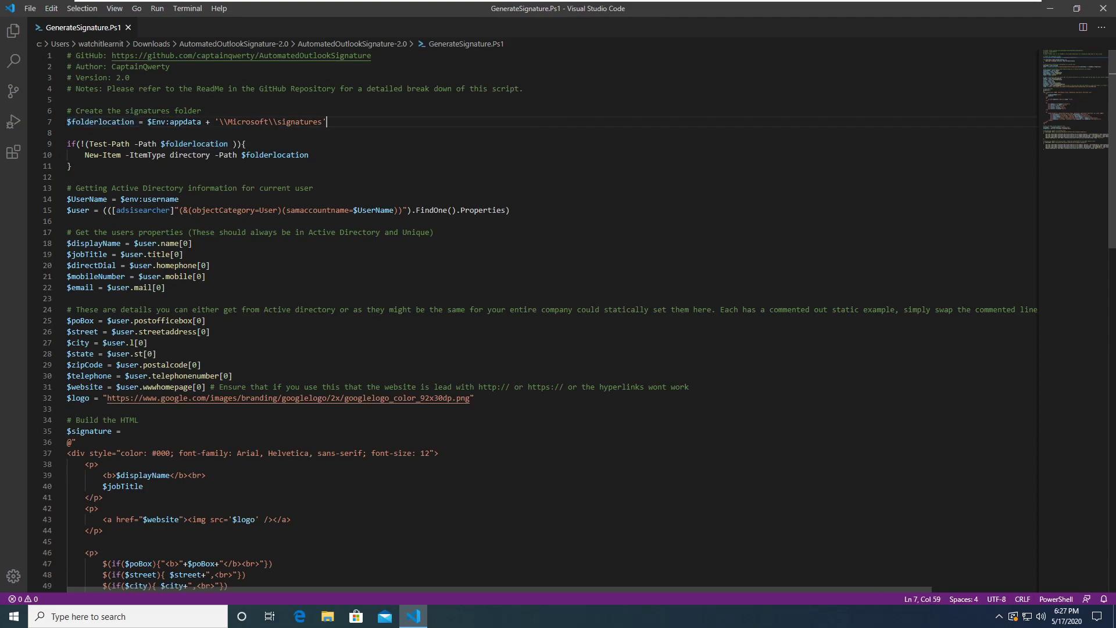
{"action": "left_click_drag", "start_coordinate": [72, 166], "coordinate": [64, 149]}
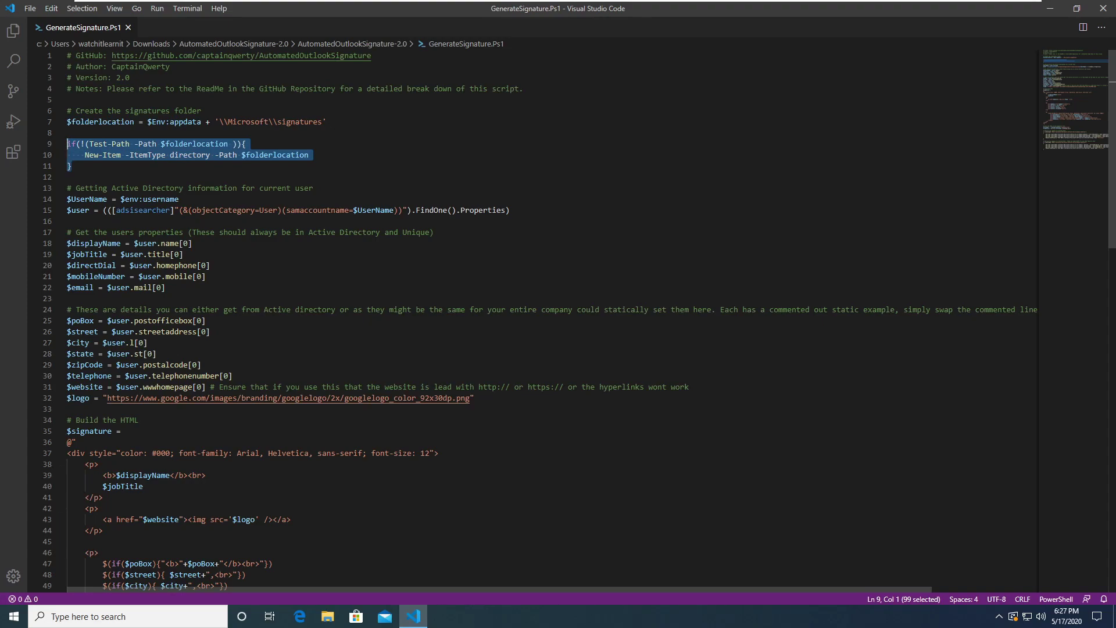
{"action": "left_click_drag", "start_coordinate": [510, 210], "coordinate": [60, 198]}
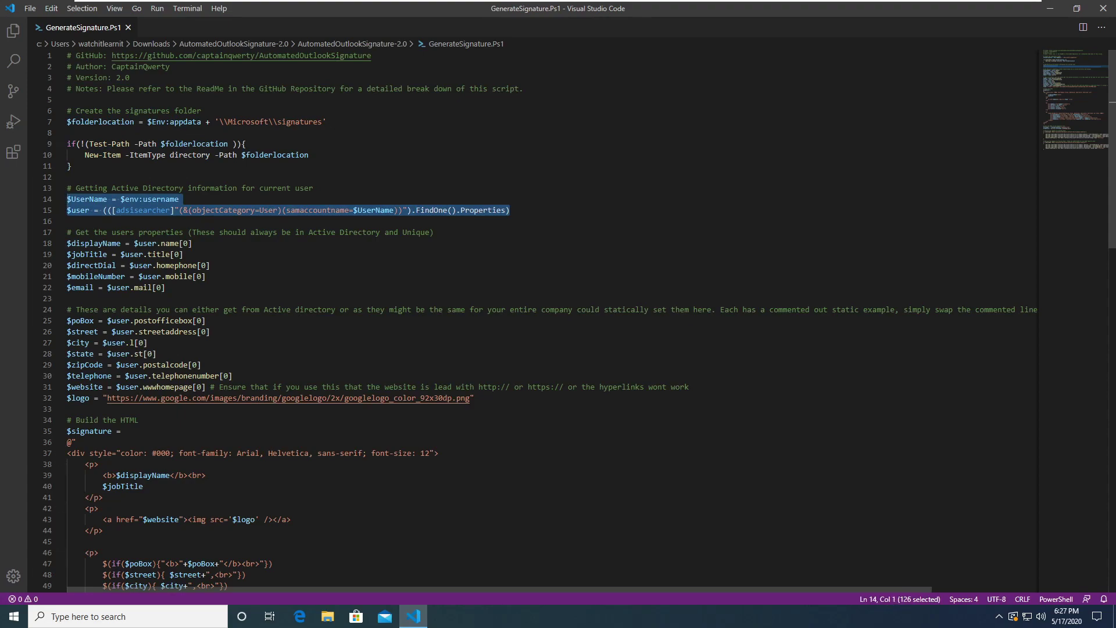
{"action": "left_click", "coordinate": [510, 209]}
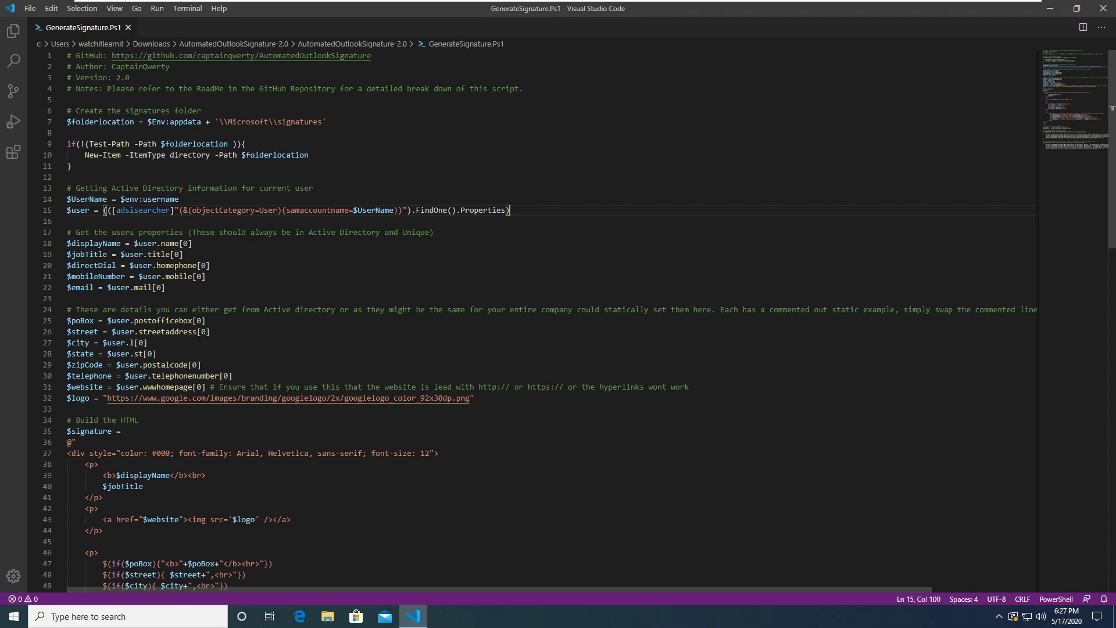
{"action": "left_click_drag", "start_coordinate": [233, 375], "coordinate": [124, 375]}
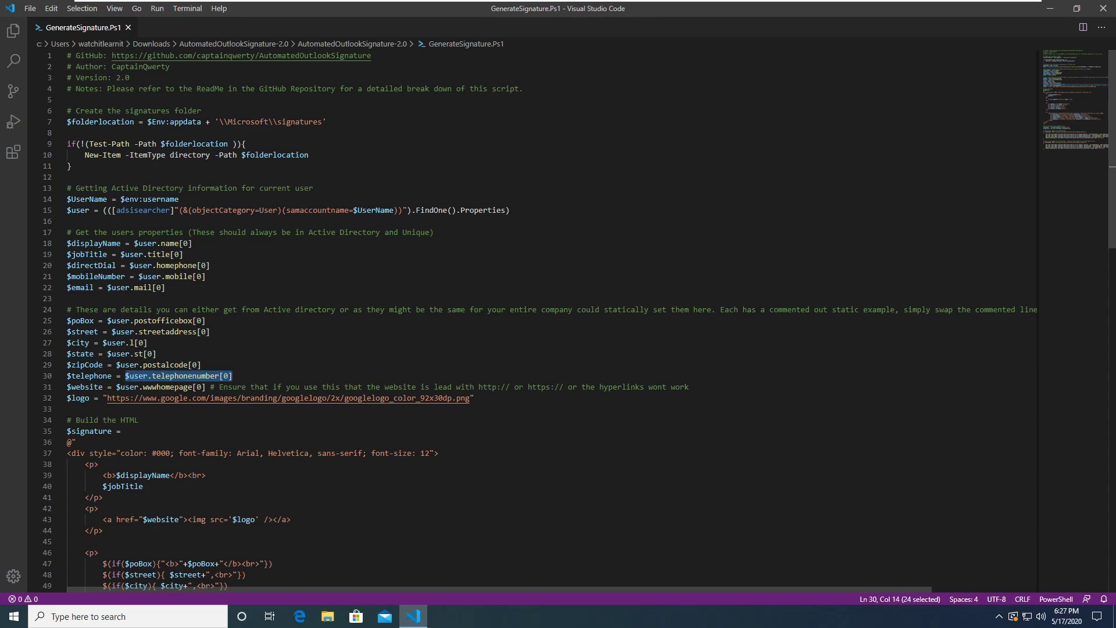
{"action": "left_click_drag", "start_coordinate": [210, 265], "coordinate": [156, 265]}
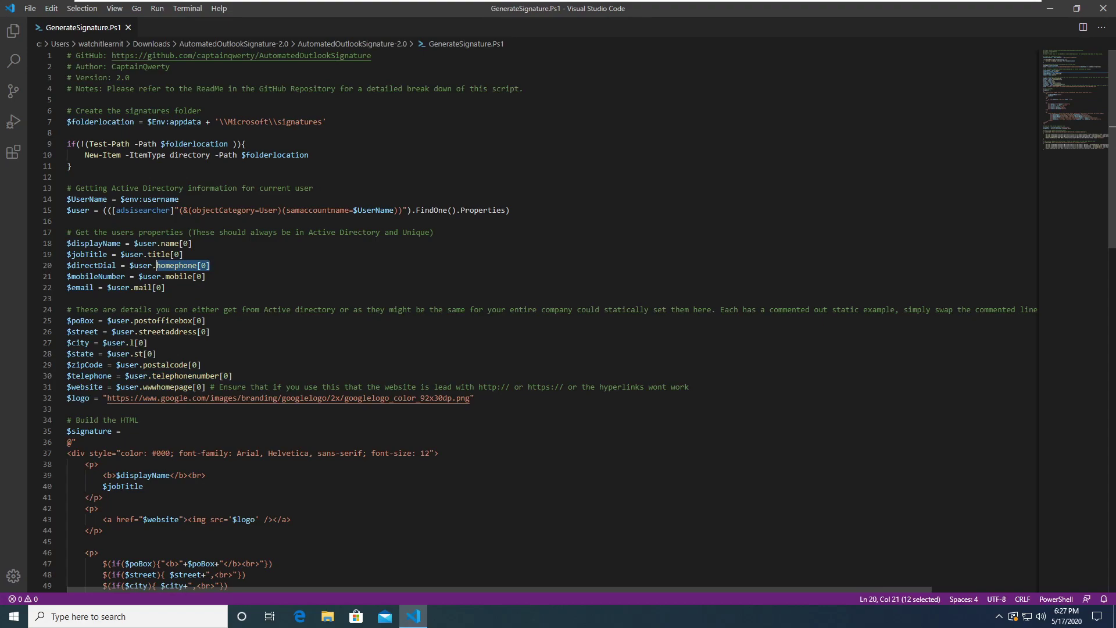
{"action": "left_click_drag", "start_coordinate": [166, 288], "coordinate": [47, 242]}
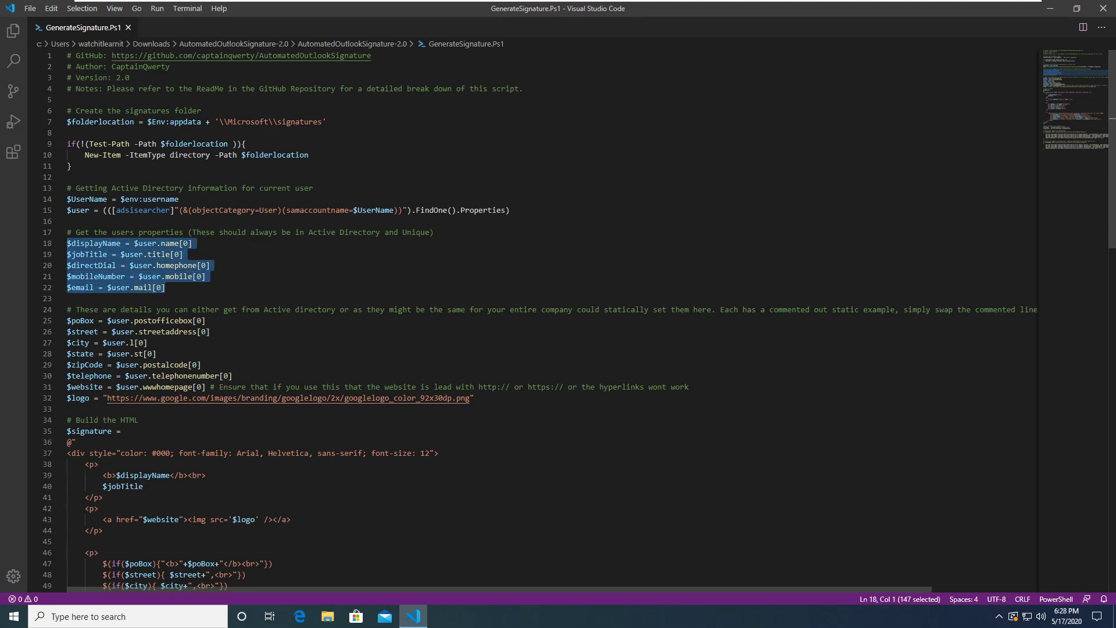
{"action": "left_click_drag", "start_coordinate": [475, 397], "coordinate": [53, 320]}
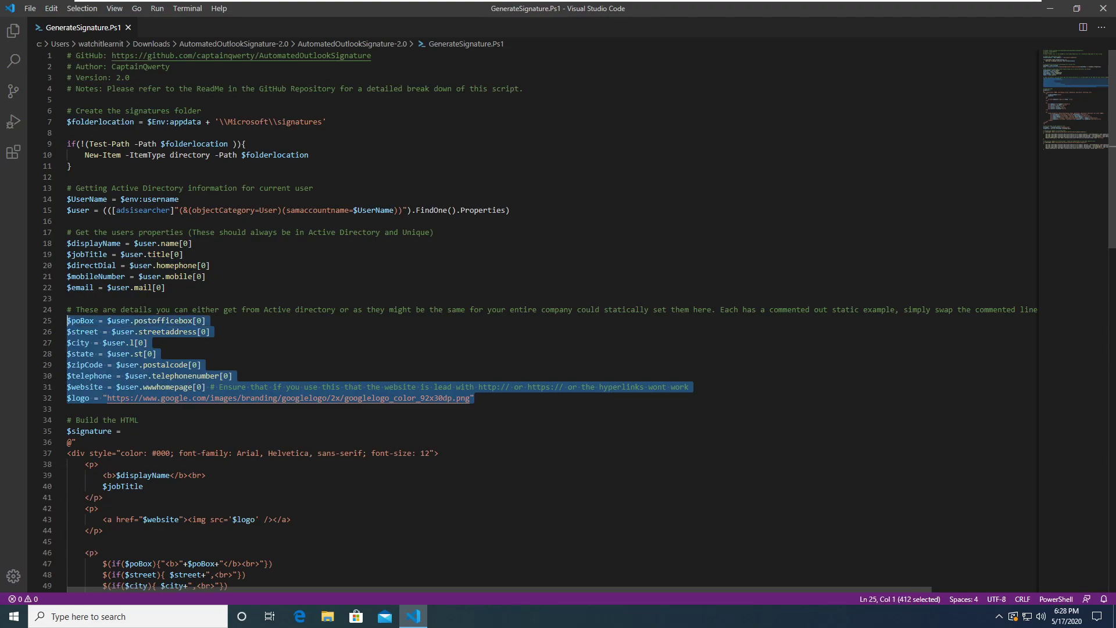
{"action": "left_click", "coordinate": [178, 331]}
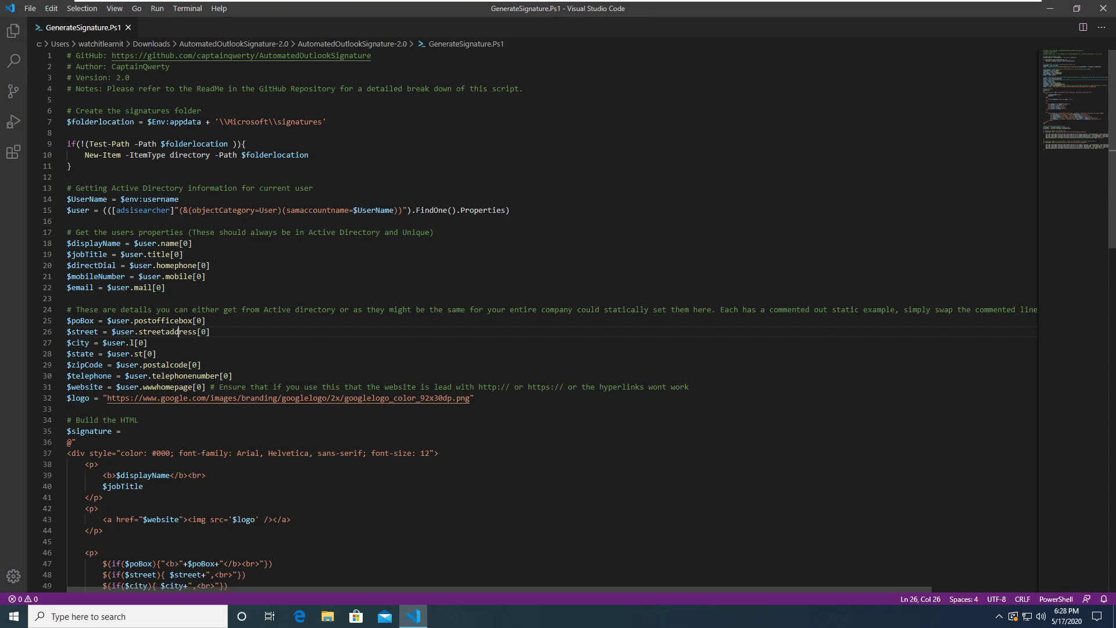
{"action": "left_click_drag", "start_coordinate": [232, 375], "coordinate": [67, 322]}
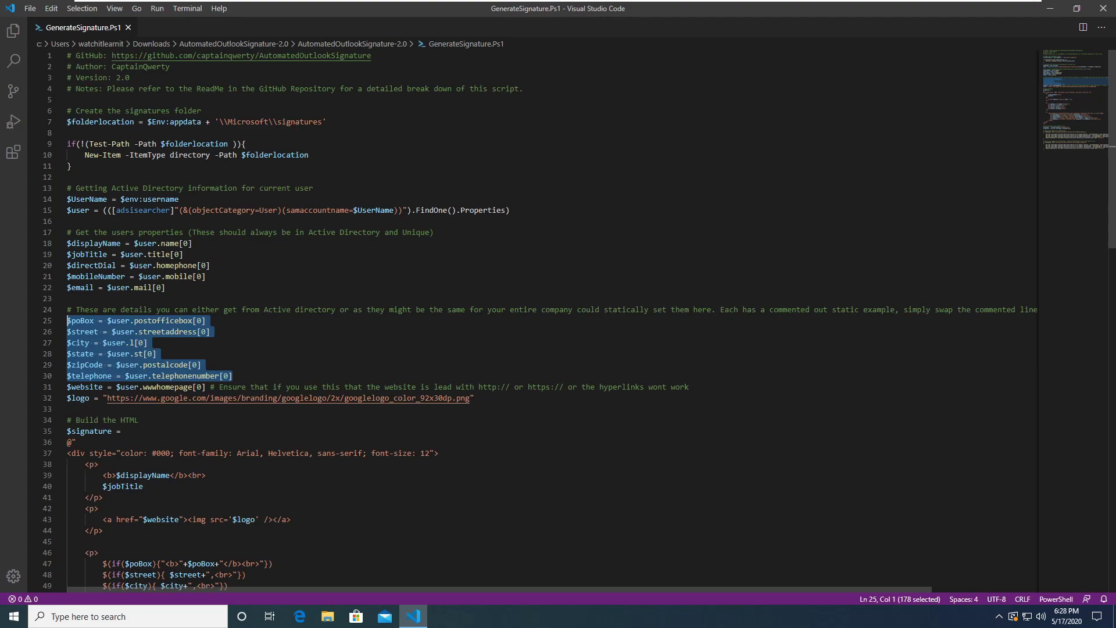
{"action": "left_click_drag", "start_coordinate": [259, 386], "coordinate": [120, 386]}
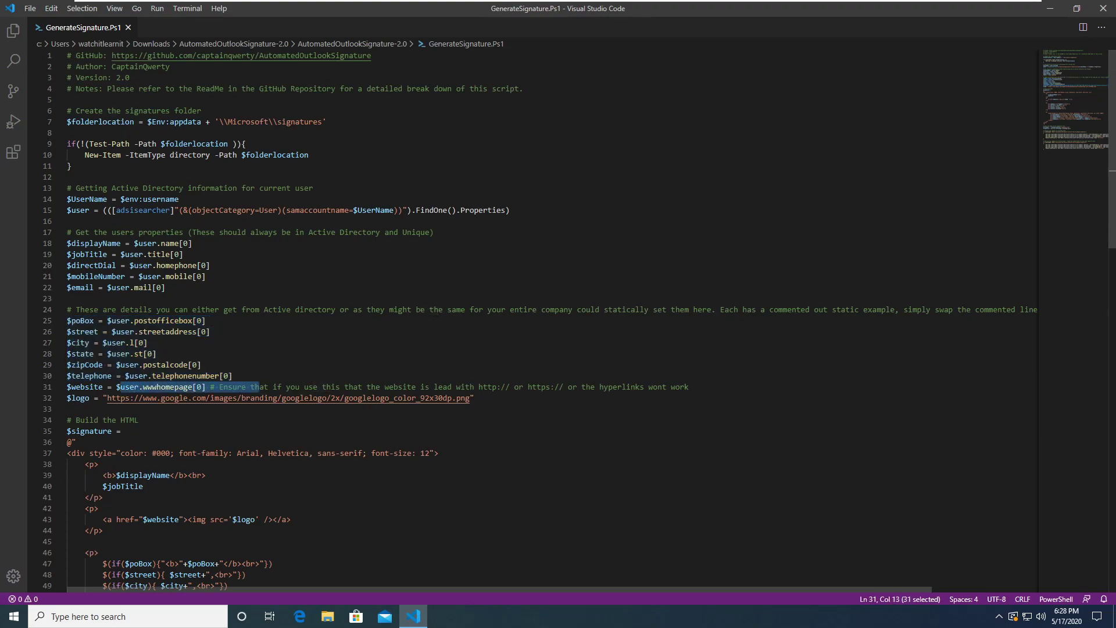
{"action": "left_click", "coordinate": [143, 387]}
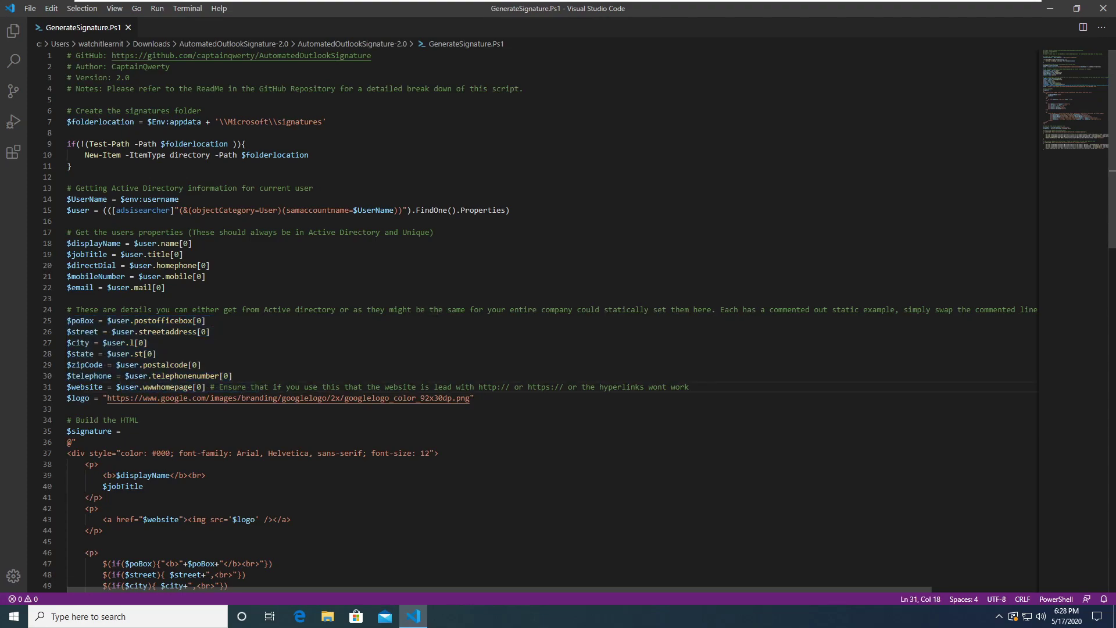
{"action": "left_click_drag", "start_coordinate": [116, 386], "coordinate": [205, 387]}
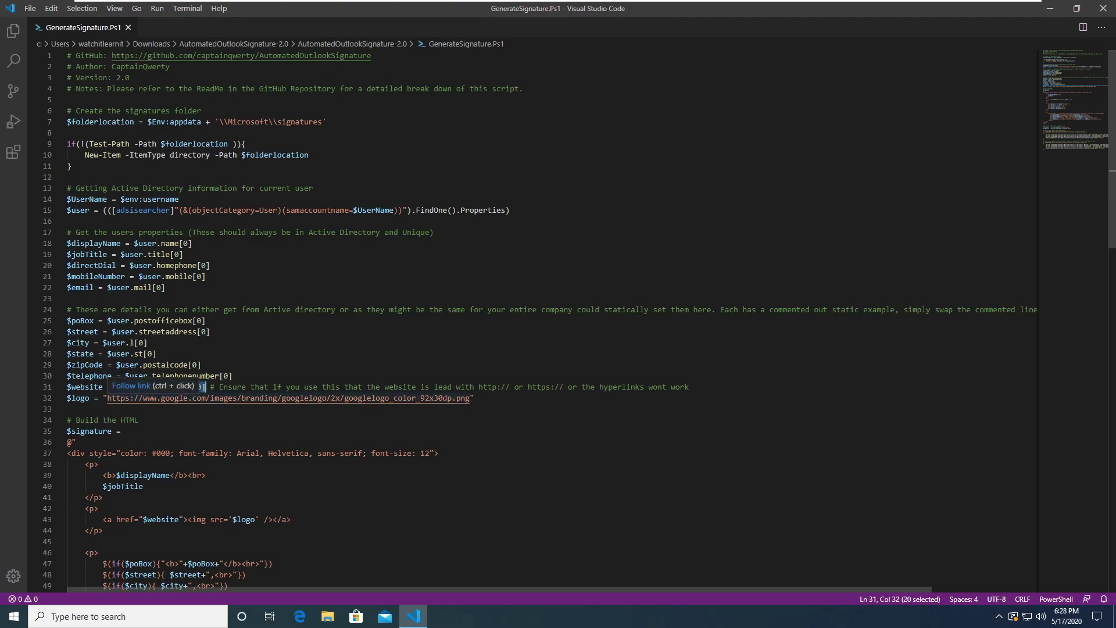
{"action": "left_click", "coordinate": [68, 408]}
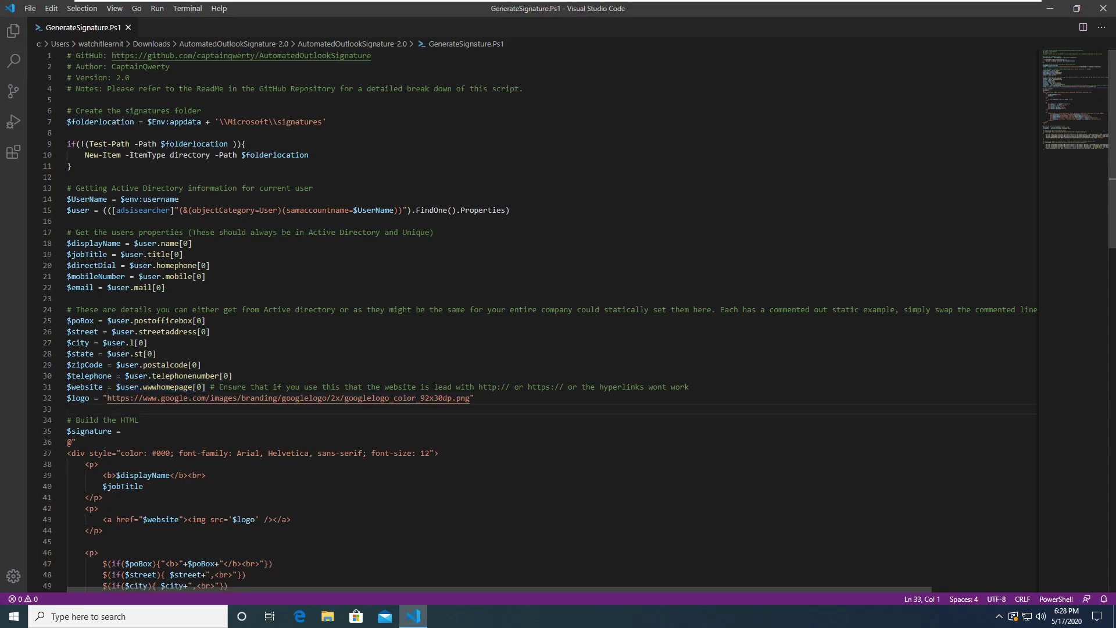
{"action": "left_click_drag", "start_coordinate": [471, 398], "coordinate": [107, 398]}
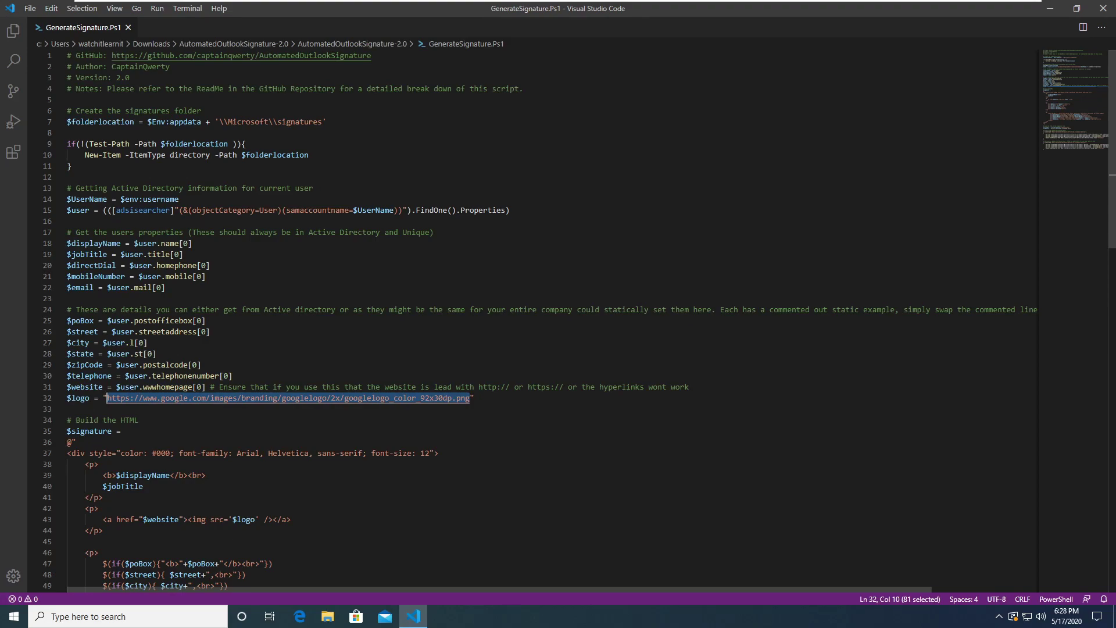
{"action": "left_click", "coordinate": [506, 387]}
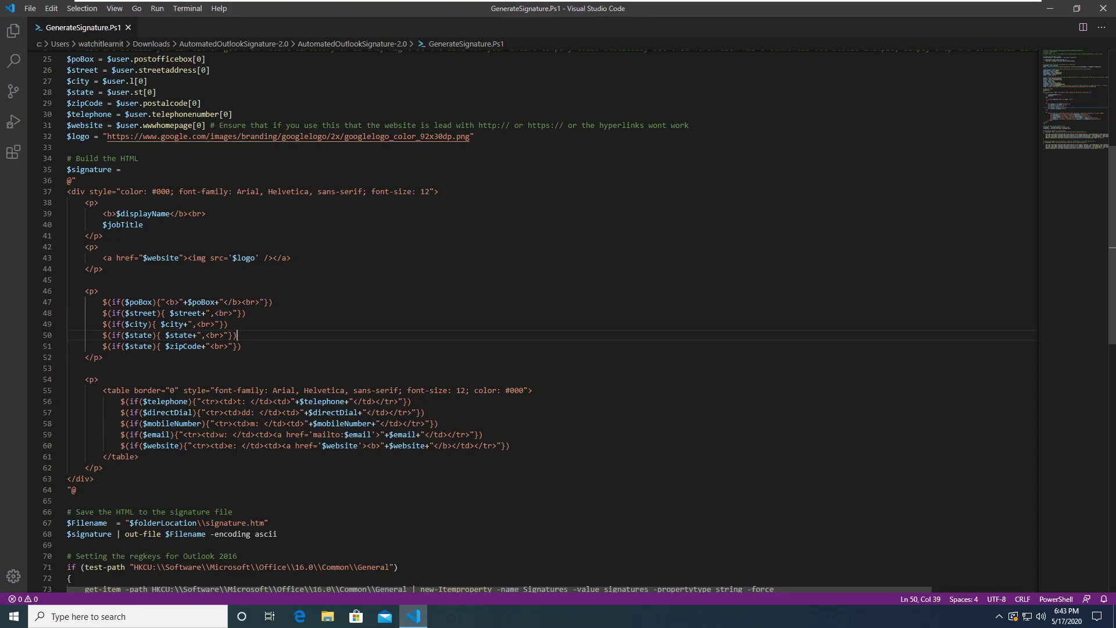
{"action": "left_click_drag", "start_coordinate": [67, 191], "coordinate": [94, 478]}
{"action": "left_click", "coordinate": [93, 479]}
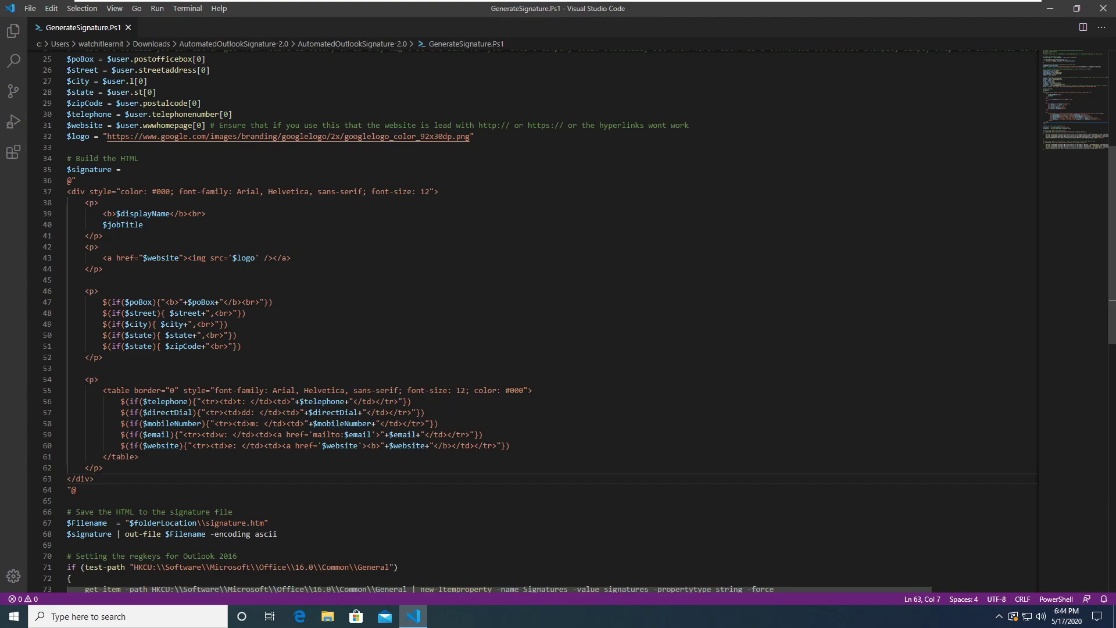
{"action": "left_click_drag", "start_coordinate": [302, 435], "coordinate": [425, 413]}
{"action": "left_click", "coordinate": [425, 412]}
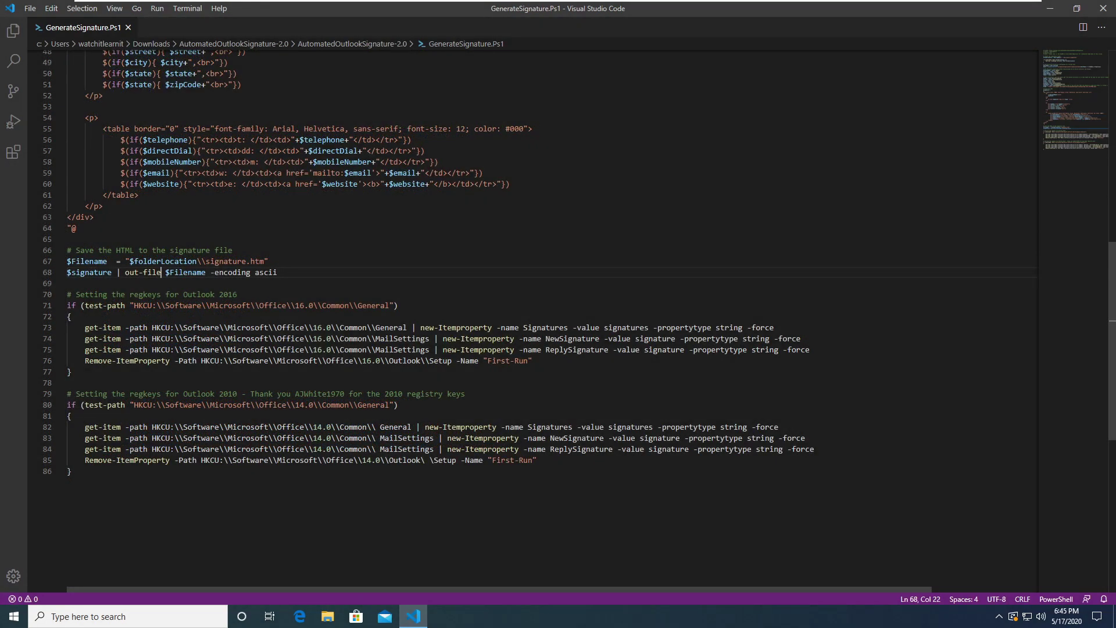
Highlight lines 67–68 that save the HTML signature, then the Outlook 2016/2010 registry sections.
{"action": "left_click", "coordinate": [268, 261]}
{"action": "left_click_drag", "start_coordinate": [277, 272], "coordinate": [39, 263]}
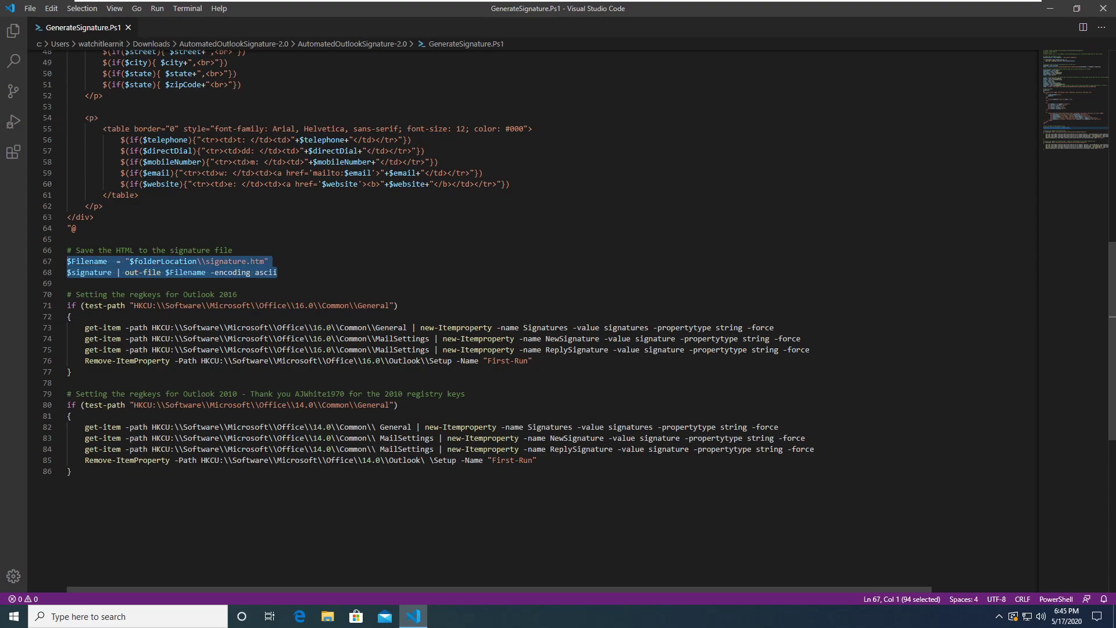
{"action": "left_click_drag", "start_coordinate": [67, 294], "coordinate": [70, 472]}
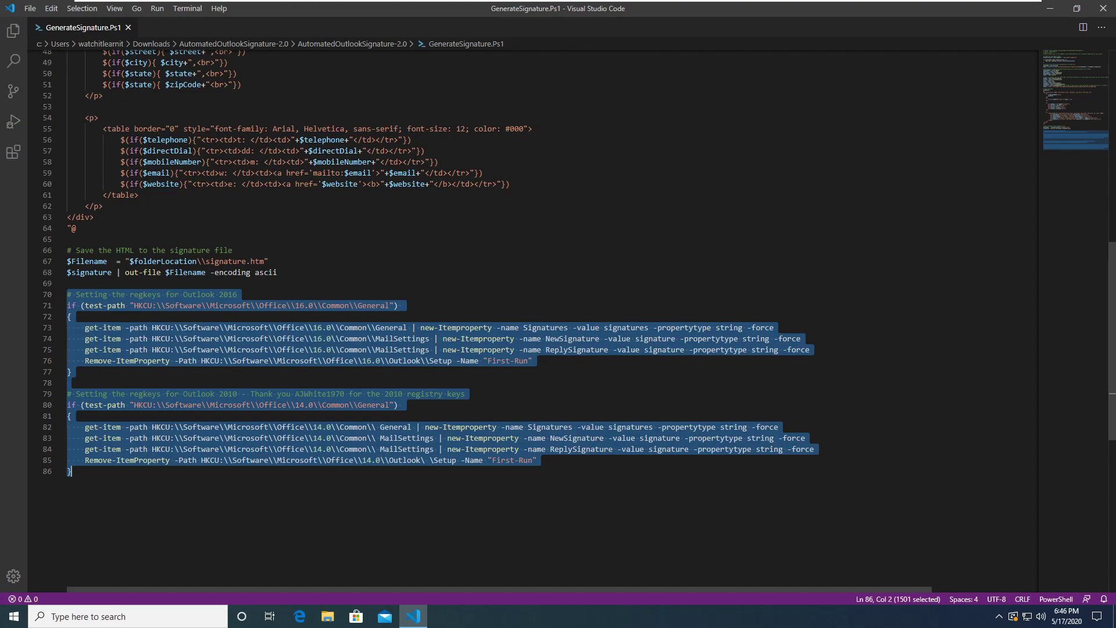
{"action": "key", "text": "Escape"}
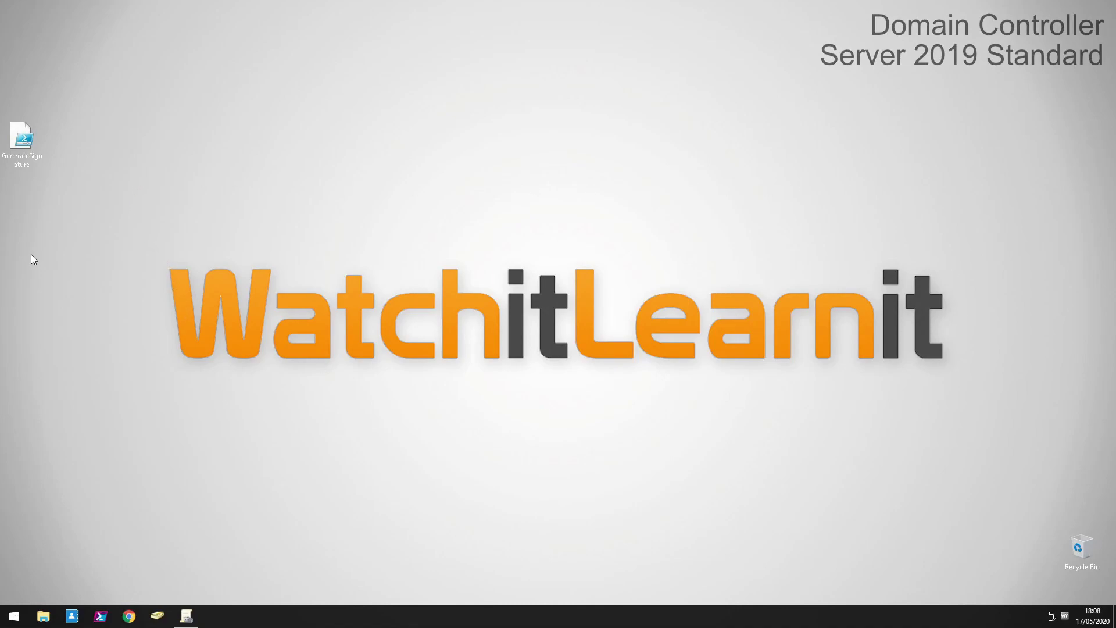
Create a GPO named 'Outlook Signature' linked to the Staff Users organizational unit.
{"action": "left_click_drag", "start_coordinate": [18, 169], "coordinate": [30, 105]}
{"action": "left_click", "coordinate": [186, 615]}
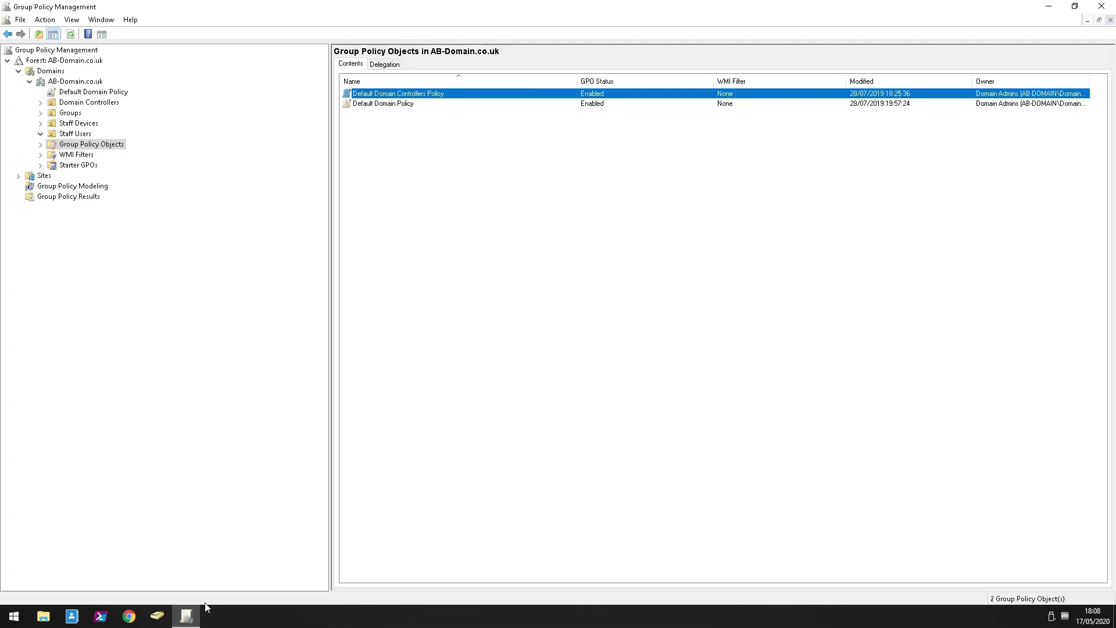
{"action": "left_click", "coordinate": [68, 134]}
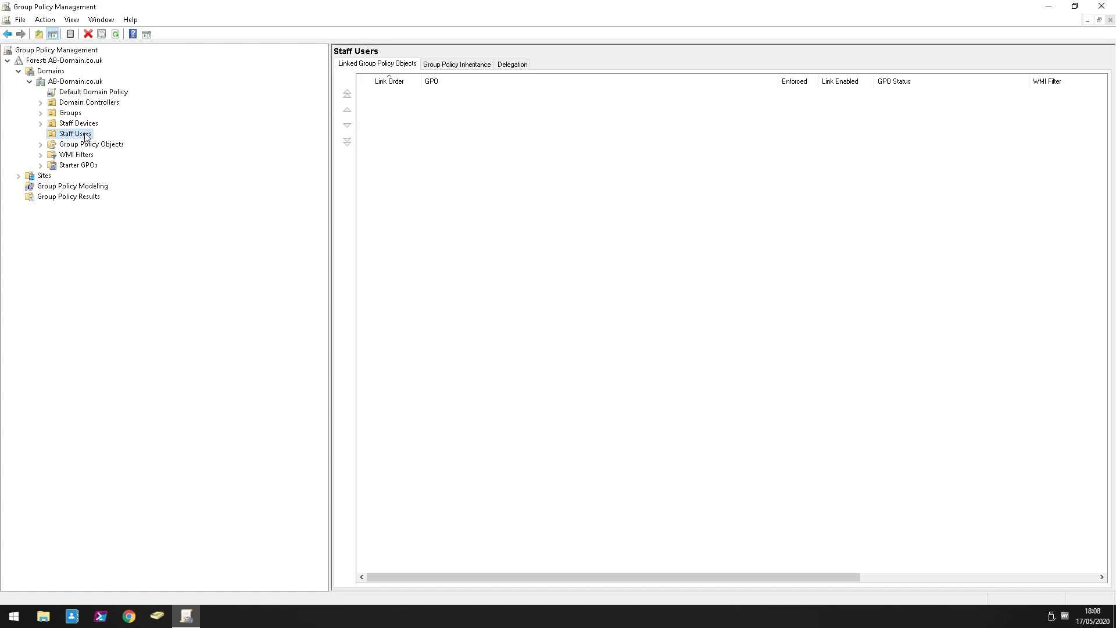
{"action": "right_click", "coordinate": [86, 137]}
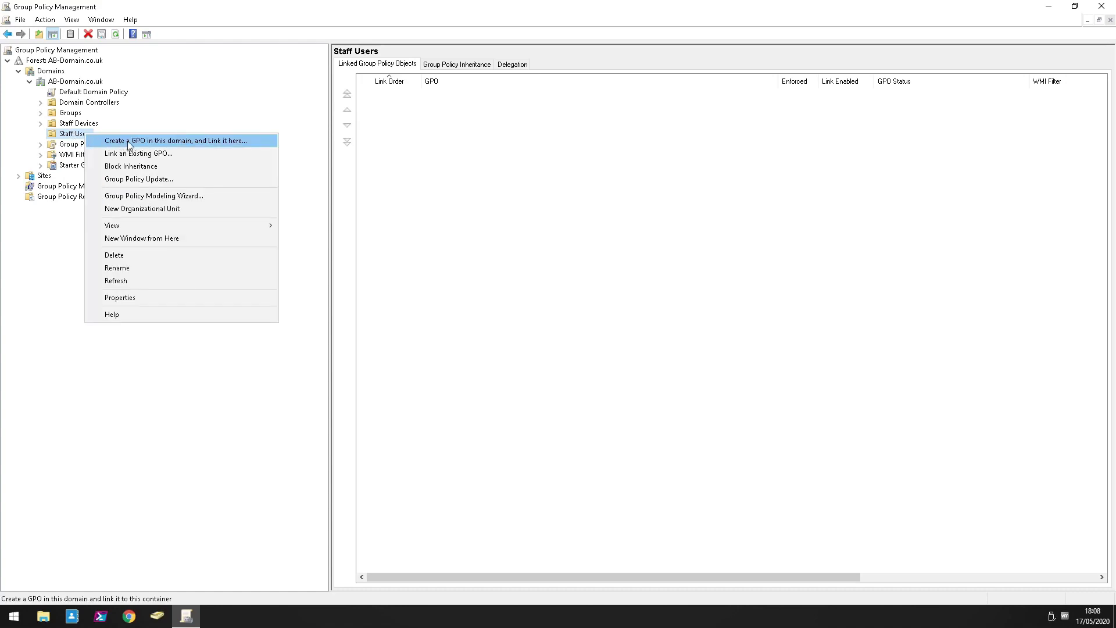
{"action": "left_click", "coordinate": [249, 141]}
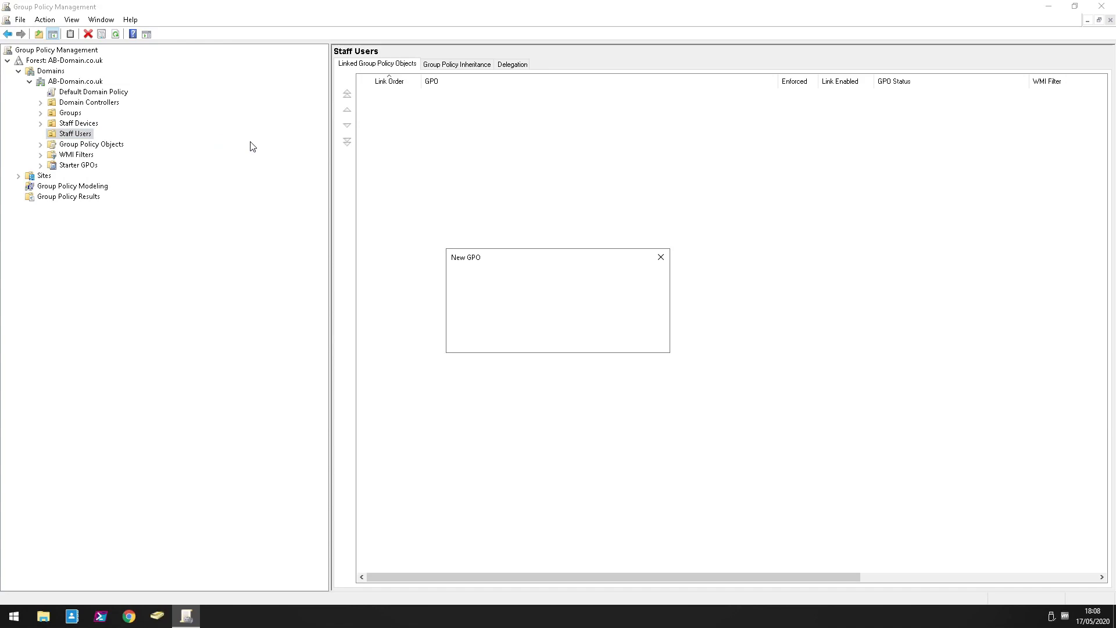
{"action": "type", "text": "Outlook "}
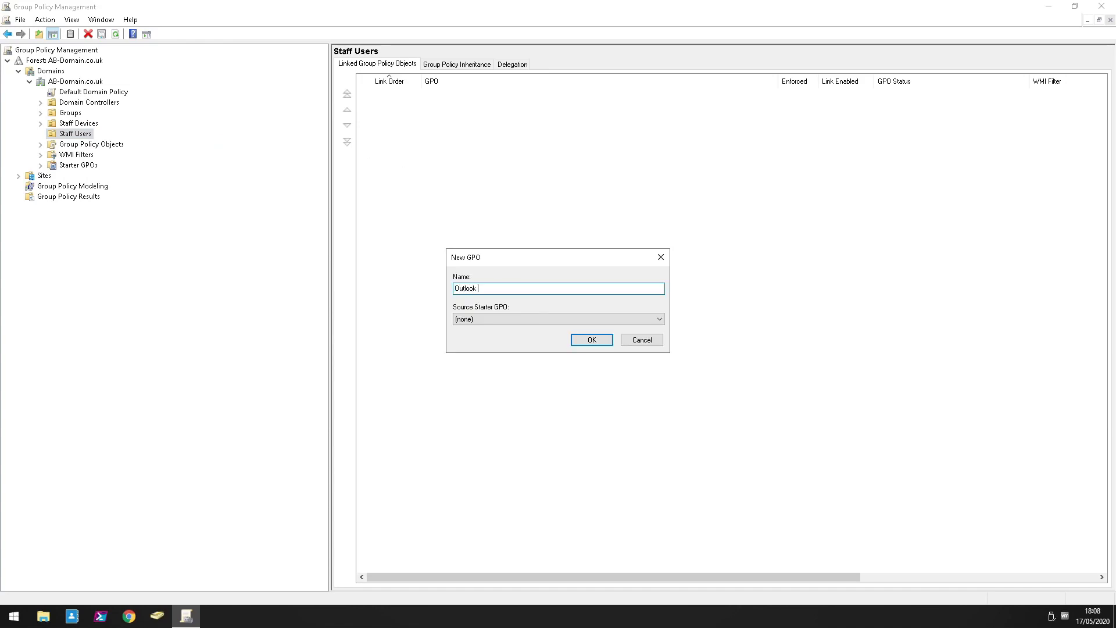
{"action": "type", "text": "Signature"}
{"action": "key", "text": "Return"}
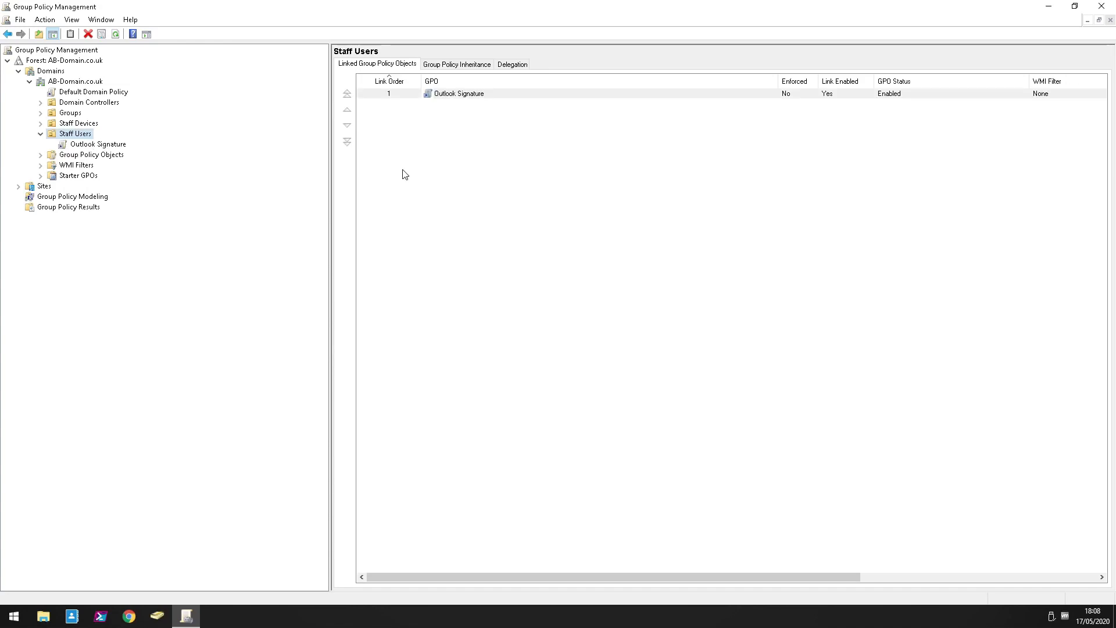
Edit the Outlook Signature GPO and expand User Configuration > Policies > Windows Settings.
{"action": "right_click", "coordinate": [118, 144]}
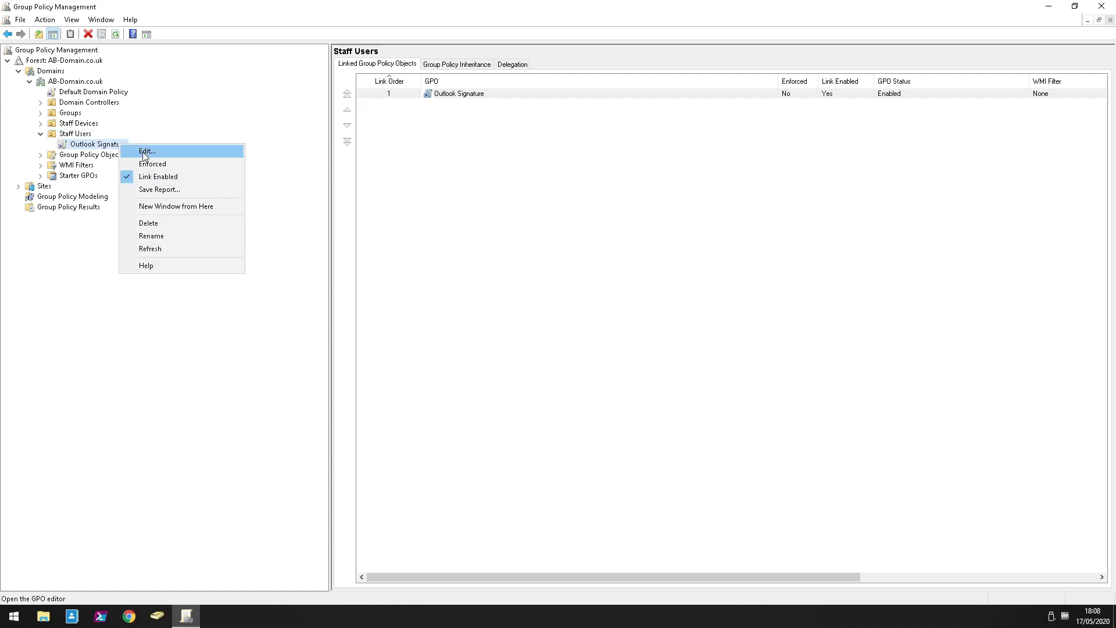
{"action": "left_click", "coordinate": [145, 154]}
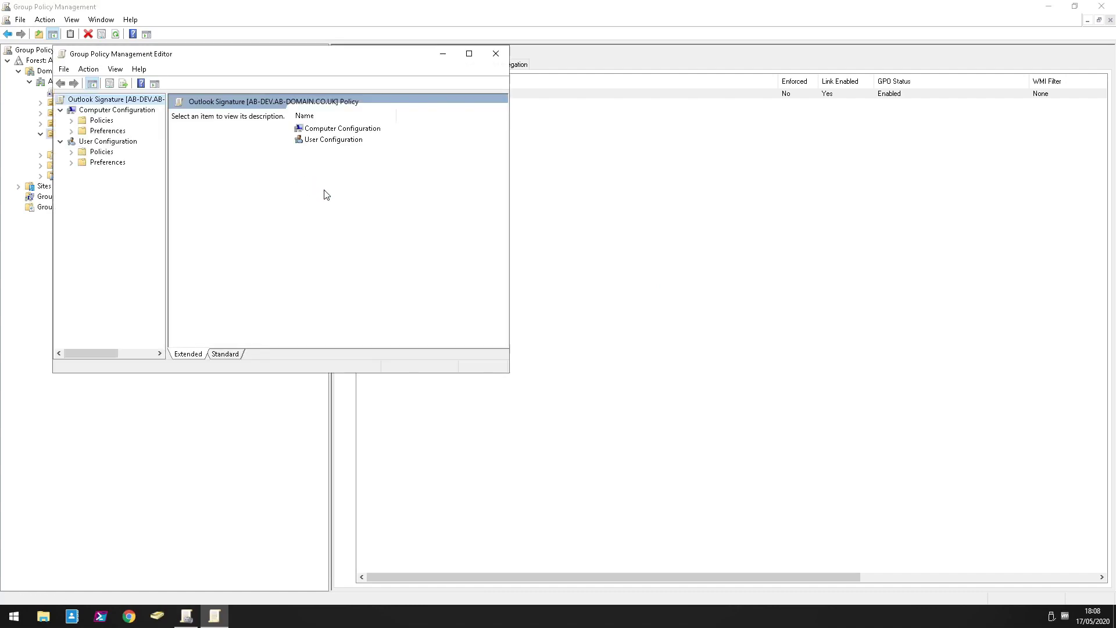
{"action": "left_click", "coordinate": [72, 152]}
{"action": "left_click", "coordinate": [83, 173]}
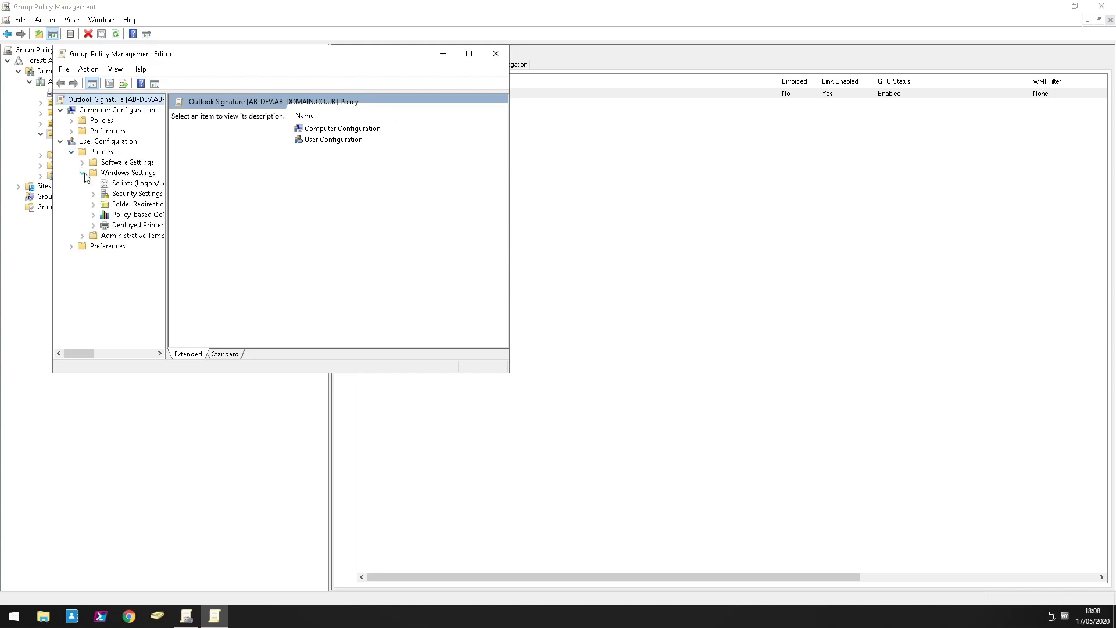
Open the Logon script properties on the PowerShell Scripts tab and show the script files.
{"action": "left_click", "coordinate": [103, 183]}
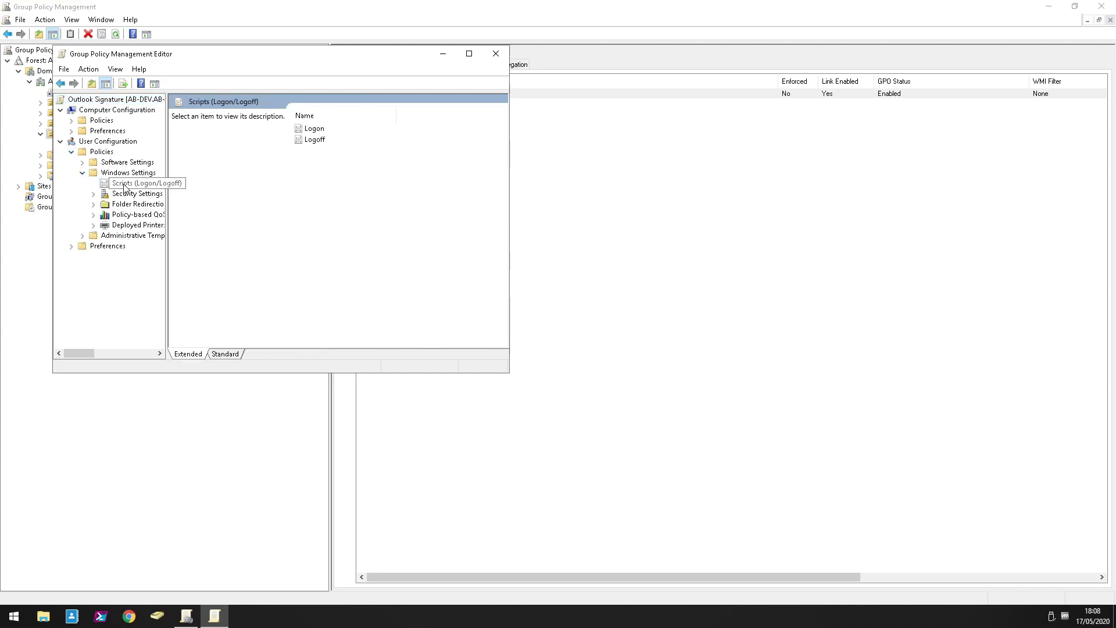
{"action": "double_click", "coordinate": [320, 132]}
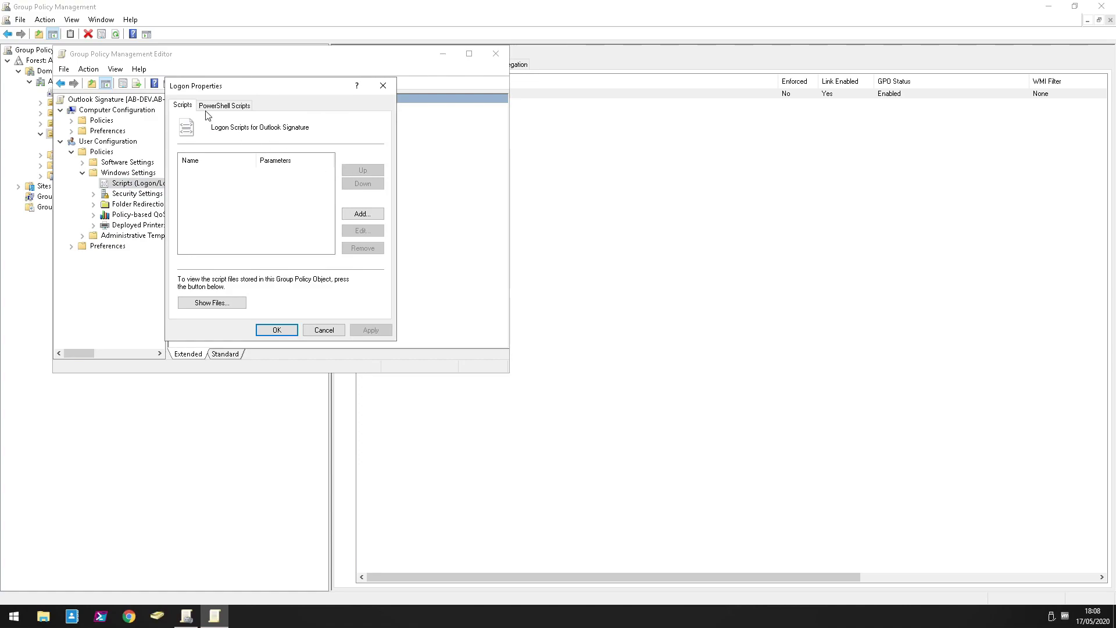
{"action": "left_click", "coordinate": [224, 108]}
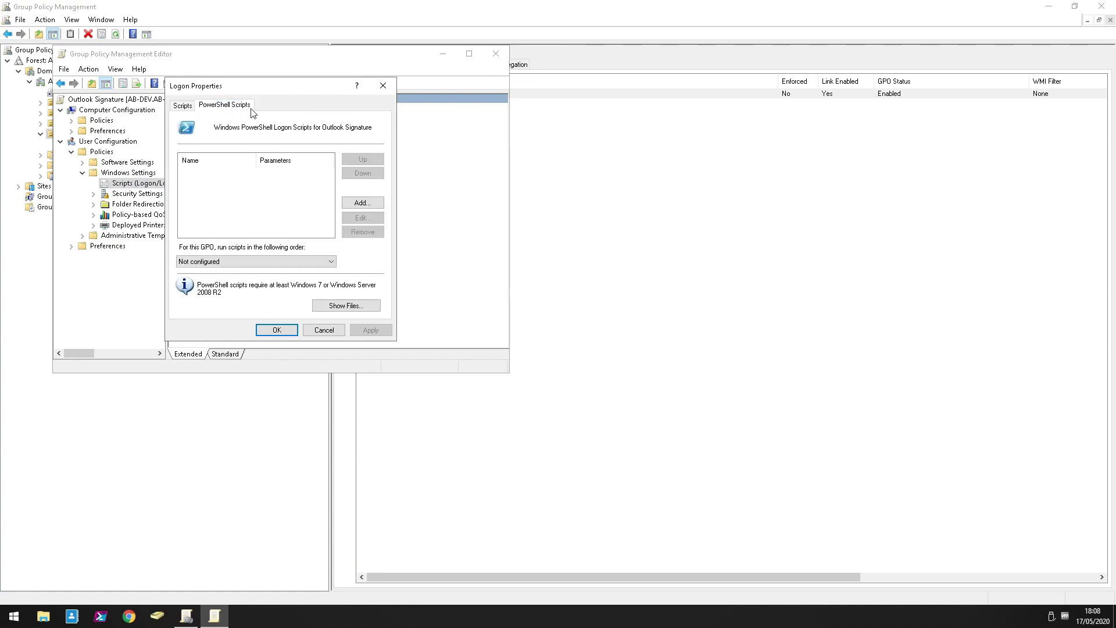
{"action": "left_click", "coordinate": [366, 305]}
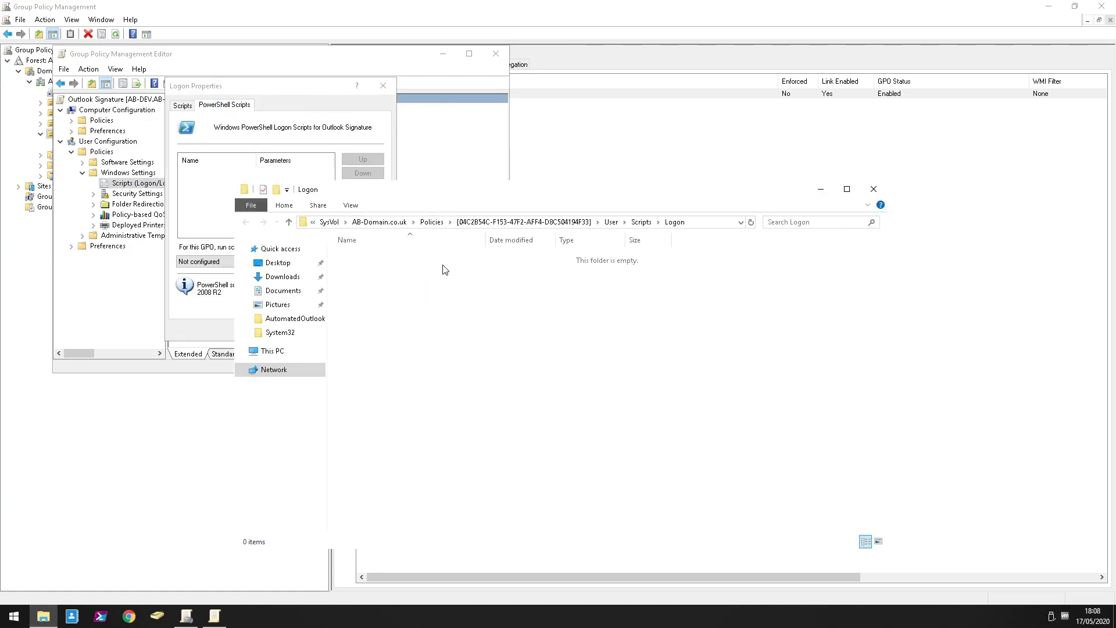
Go up to the GPO's User folder and copy its path from Policies onward.
{"action": "left_click_drag", "start_coordinate": [620, 190], "coordinate": [800, 161]}
{"action": "left_click", "coordinate": [756, 192]}
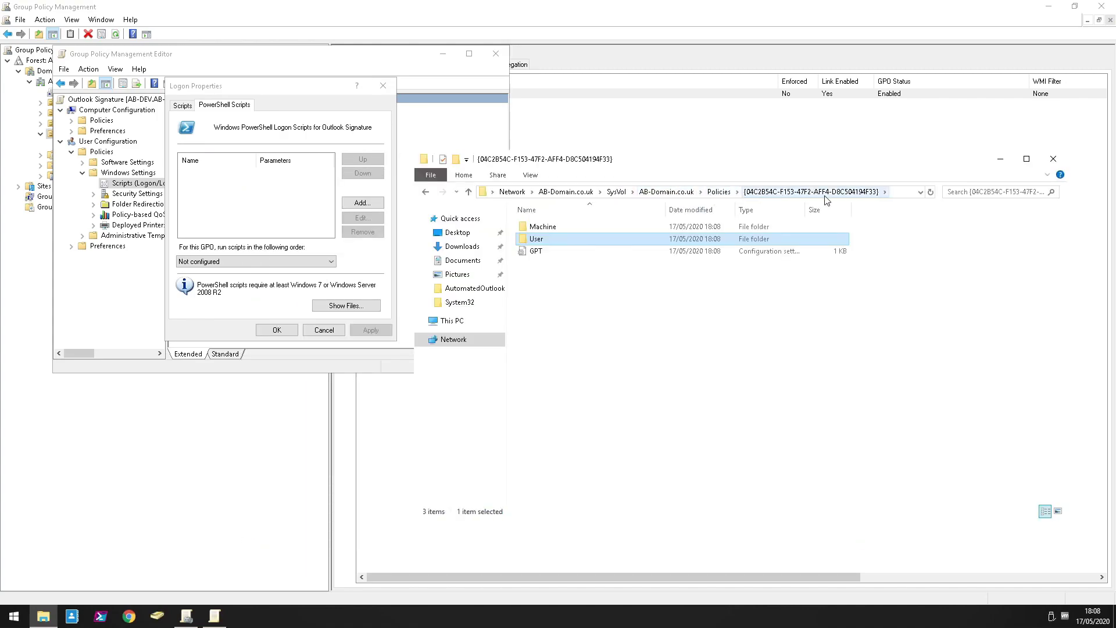
{"action": "double_click", "coordinate": [550, 241]}
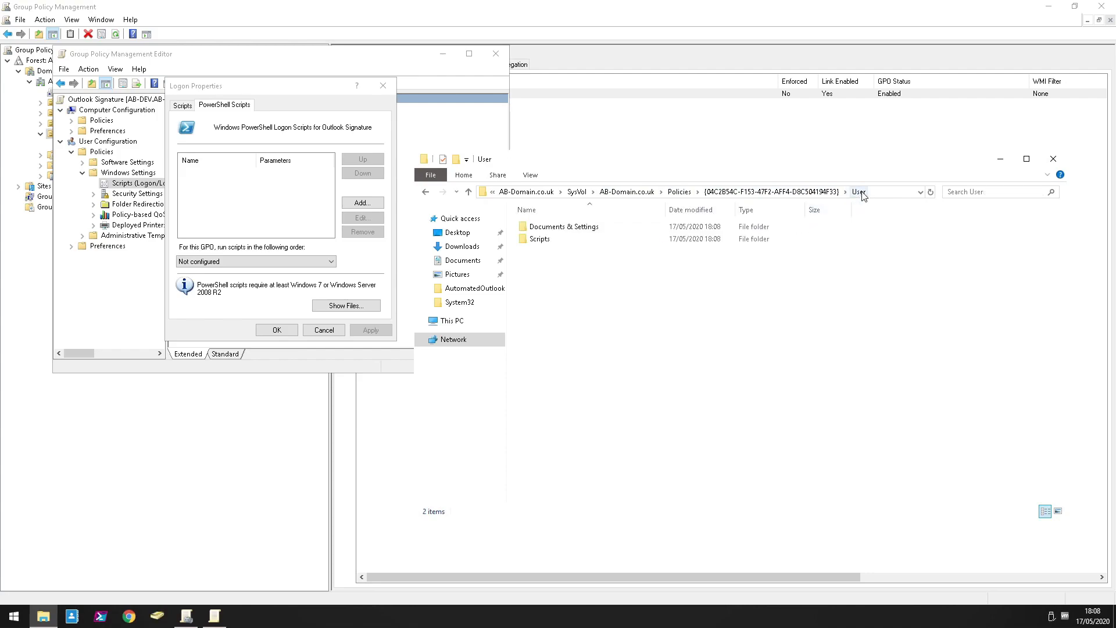
{"action": "left_click", "coordinate": [887, 192]}
{"action": "left_click_drag", "start_coordinate": [863, 193], "coordinate": [634, 194]}
{"action": "right_click", "coordinate": [661, 195]}
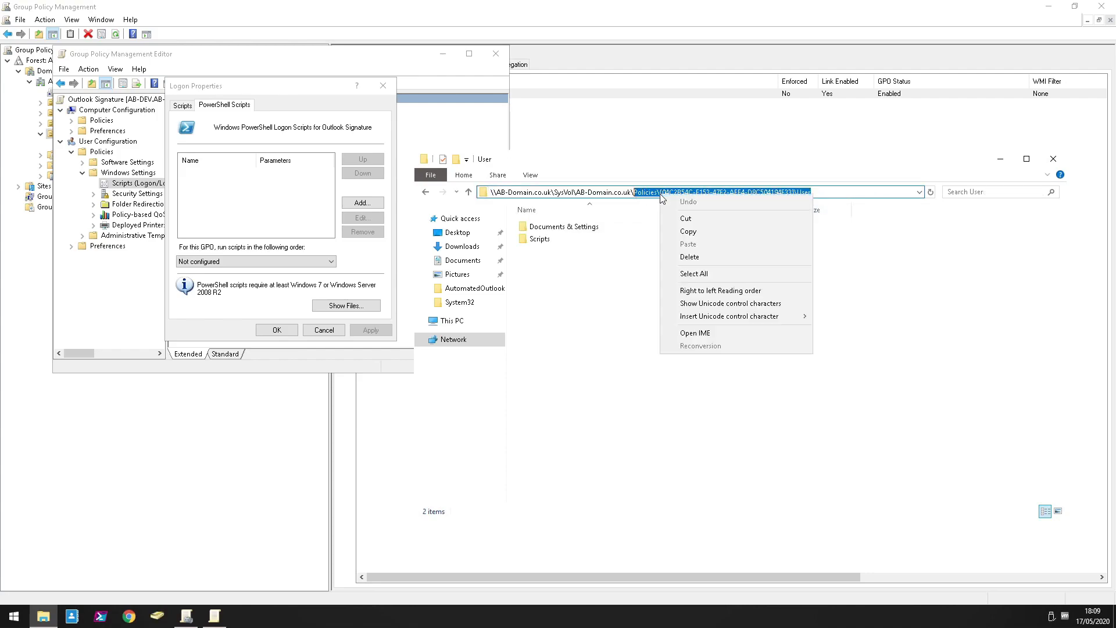
{"action": "left_click", "coordinate": [700, 230]}
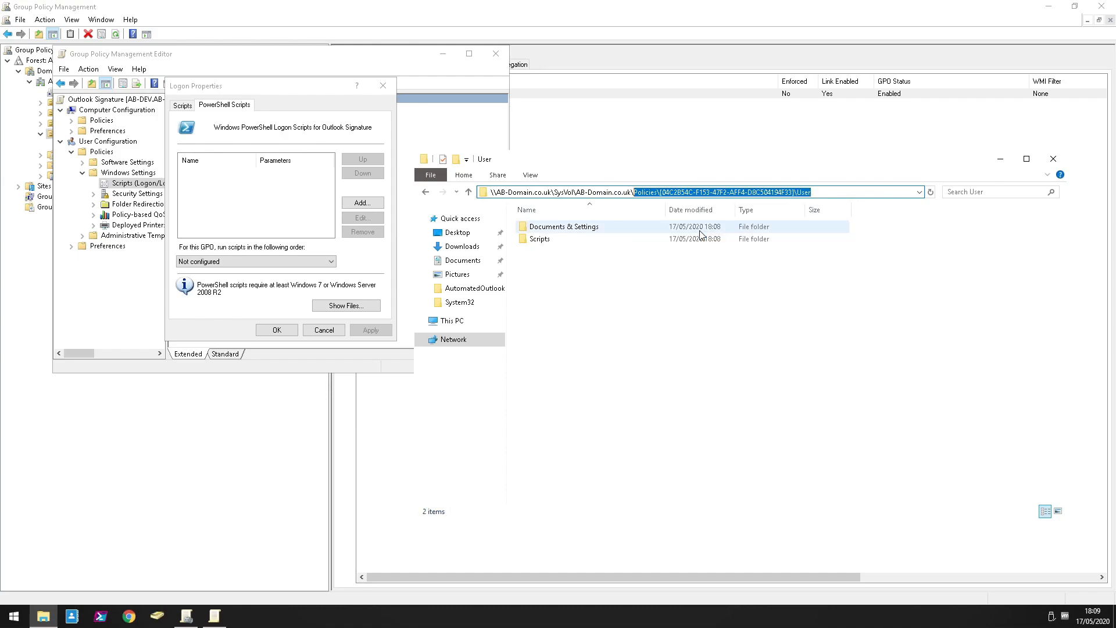
Browse to C:\Windows\SYSVOL\sysvol\AB-Domain.co.uk.
{"action": "left_click", "coordinate": [452, 321]}
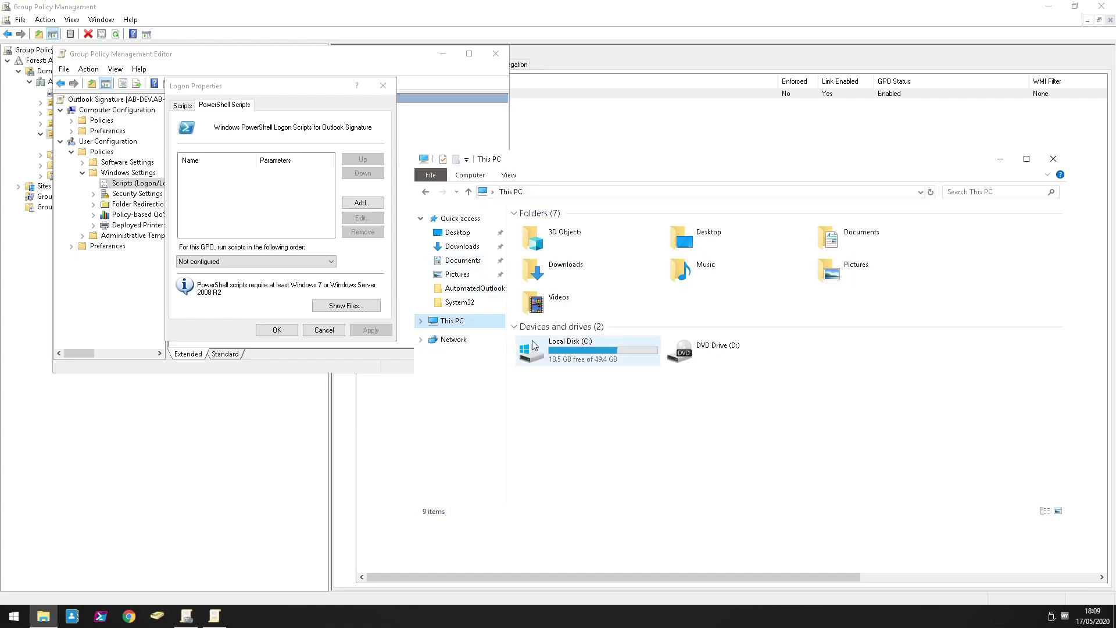
{"action": "left_click", "coordinate": [551, 356]}
{"action": "double_click", "coordinate": [551, 354]}
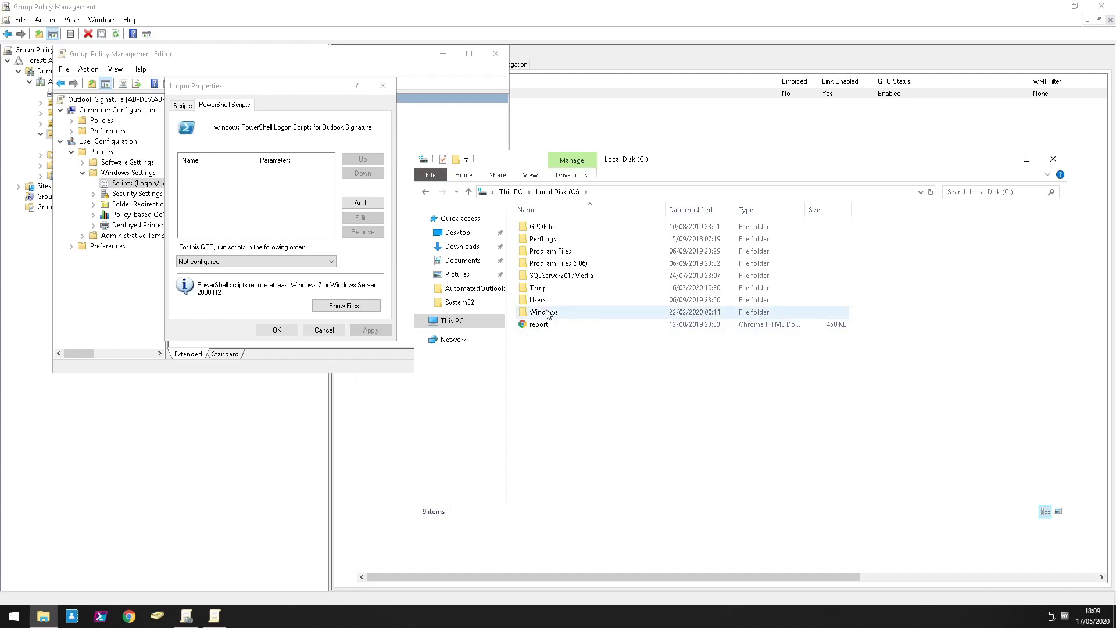
{"action": "double_click", "coordinate": [549, 316]}
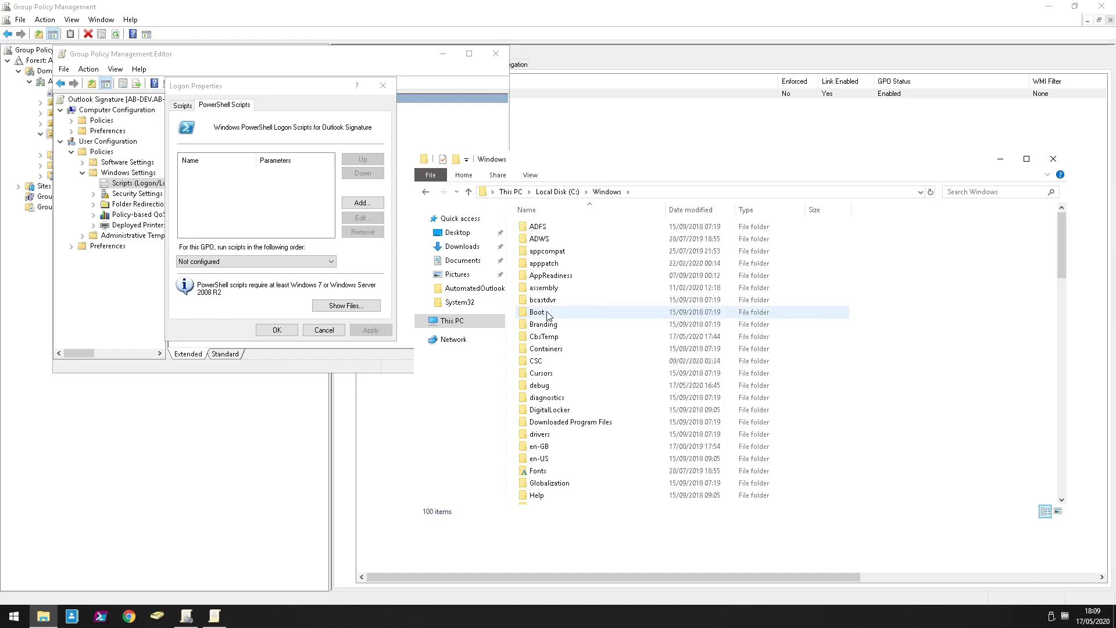
{"action": "key", "text": "s"}
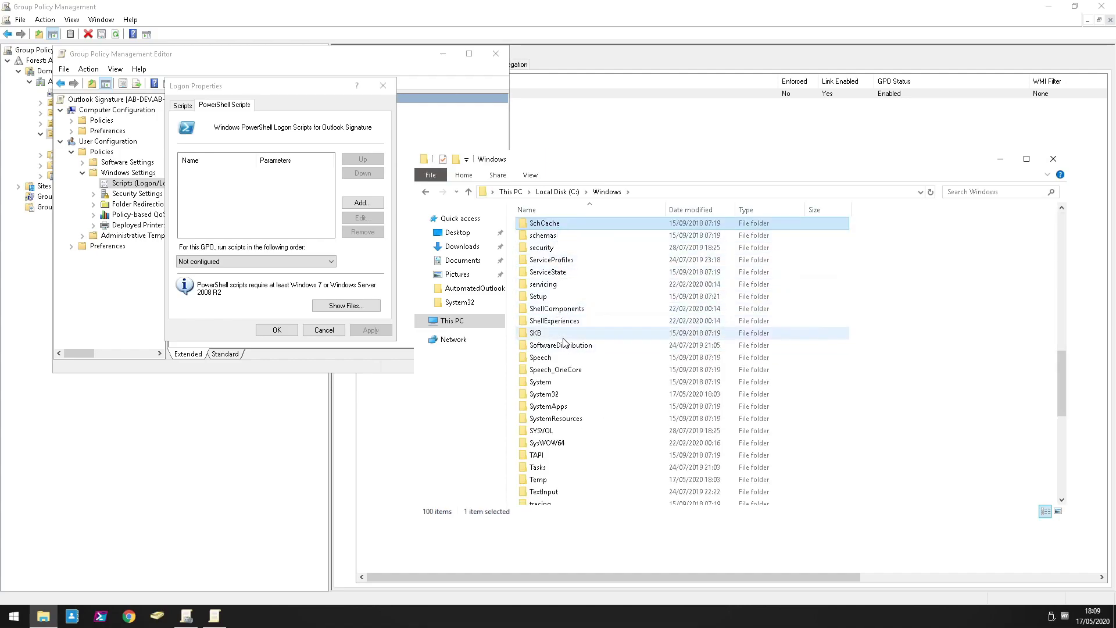
{"action": "type", "text": "ysvol"}
{"action": "key", "text": "Return"}
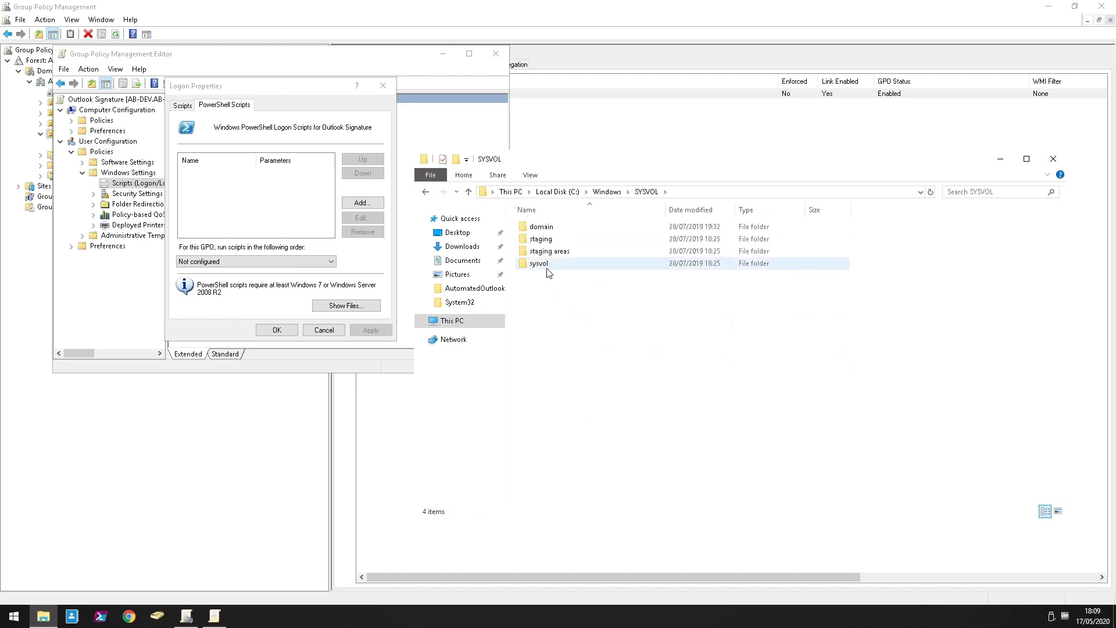
{"action": "double_click", "coordinate": [548, 270]}
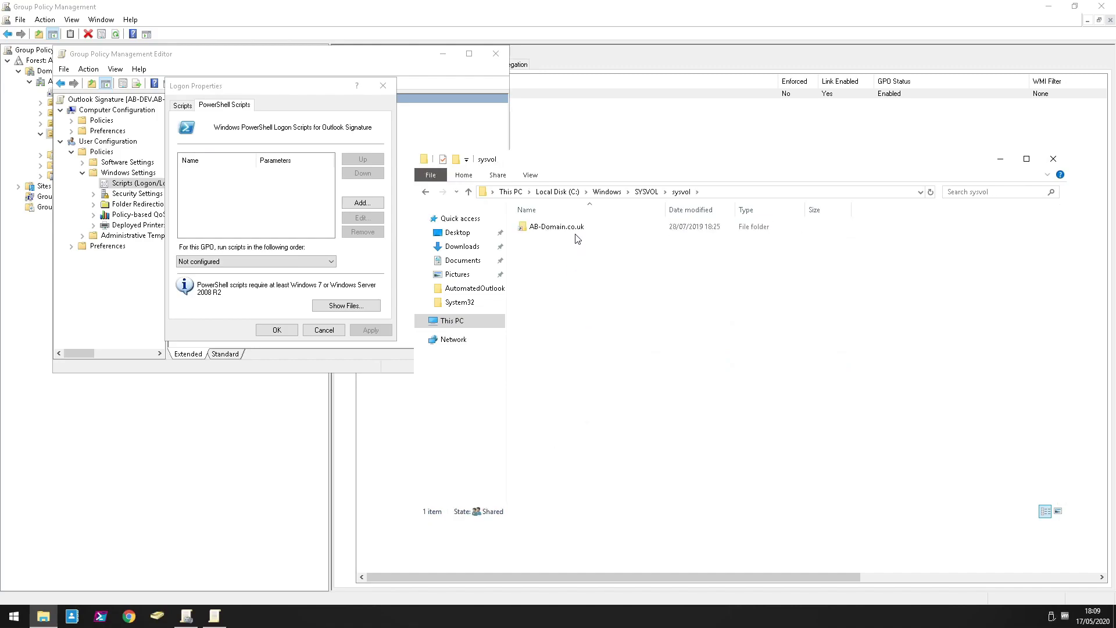
{"action": "double_click", "coordinate": [556, 227]}
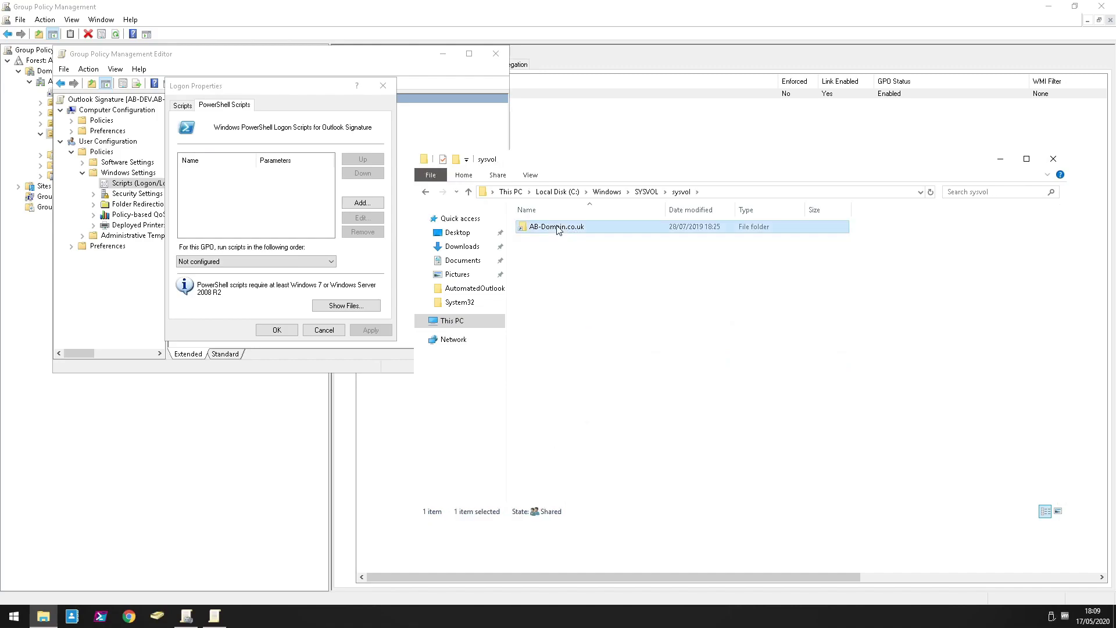
Append the copied Policies\{GUID}\User path and open its Scripts\Logon folder.
{"action": "left_click", "coordinate": [804, 192]}
{"action": "left_click", "coordinate": [806, 193]}
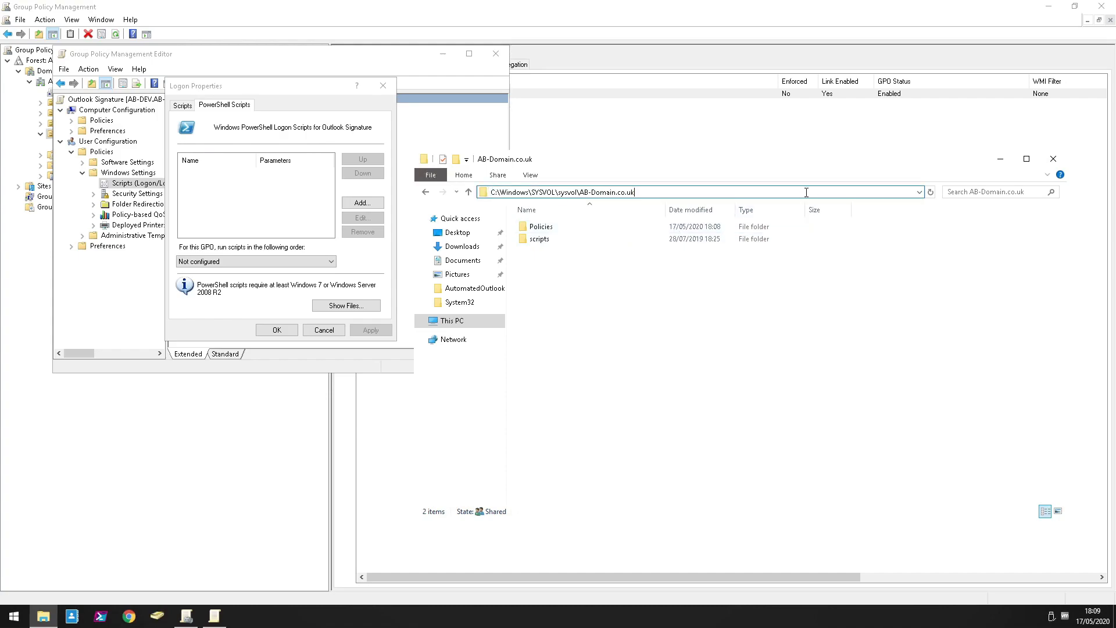
{"action": "key", "text": "ctrl+v"}
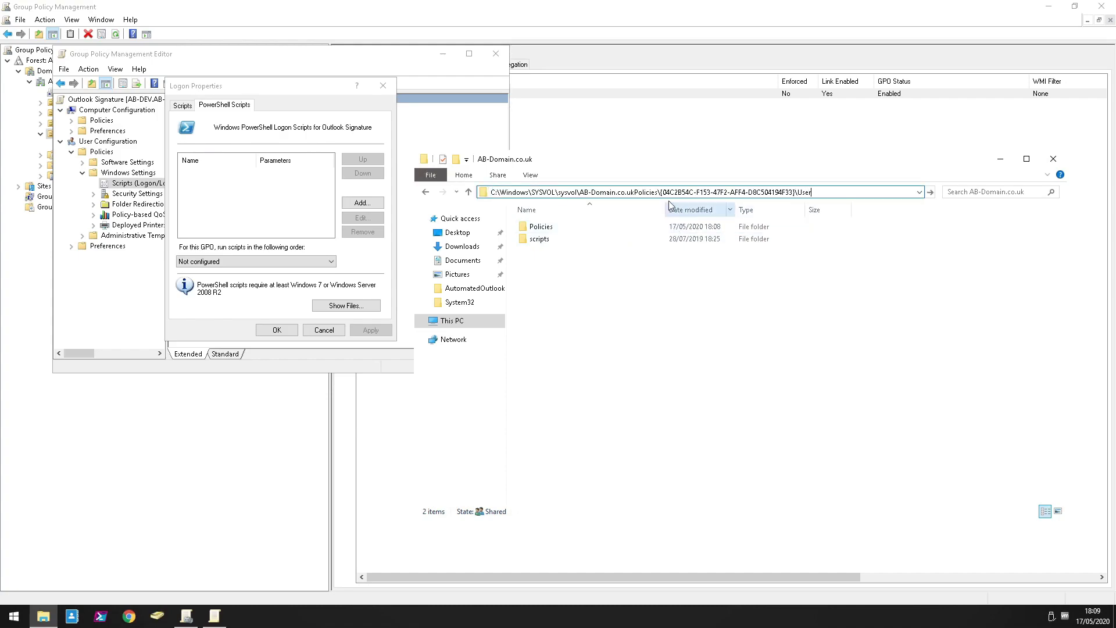
{"action": "type", "text": "\\"}
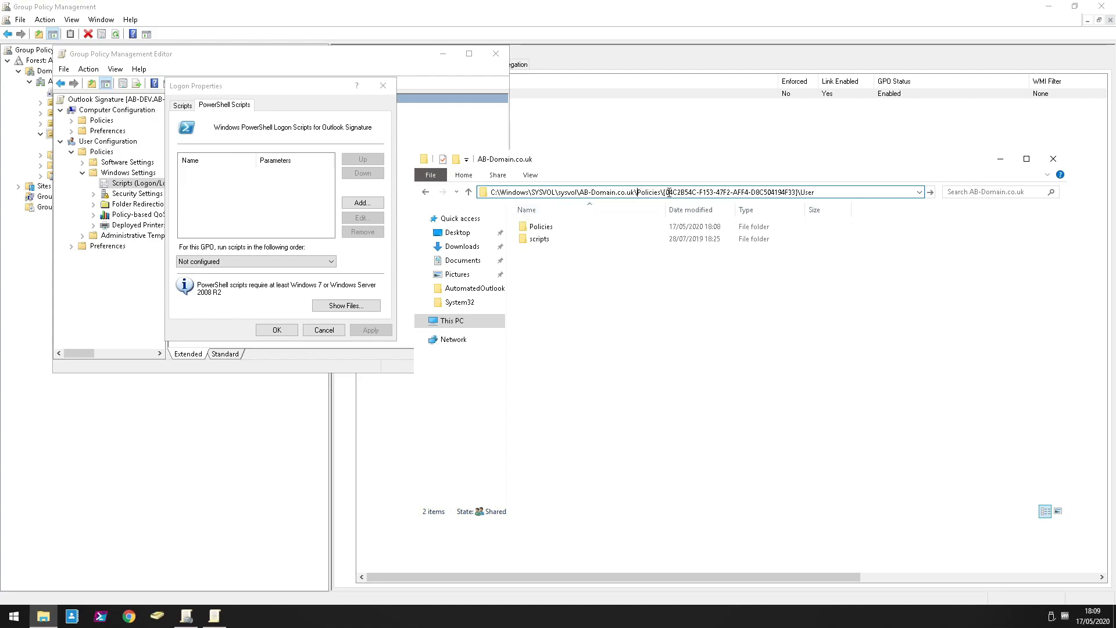
{"action": "key", "text": "Return"}
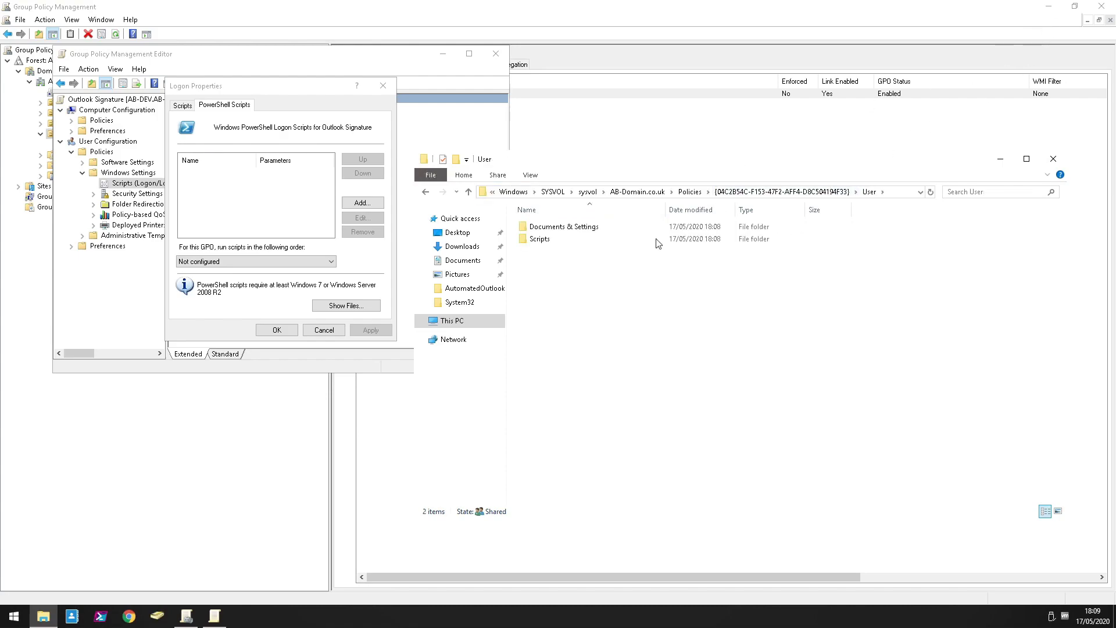
{"action": "double_click", "coordinate": [585, 239]}
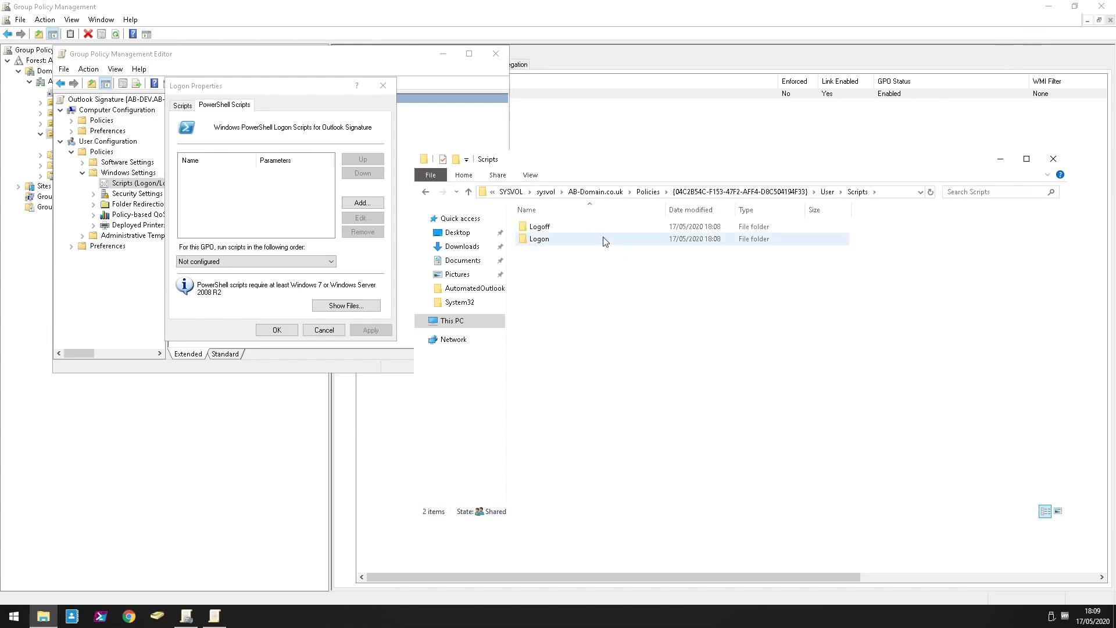
{"action": "double_click", "coordinate": [582, 240]}
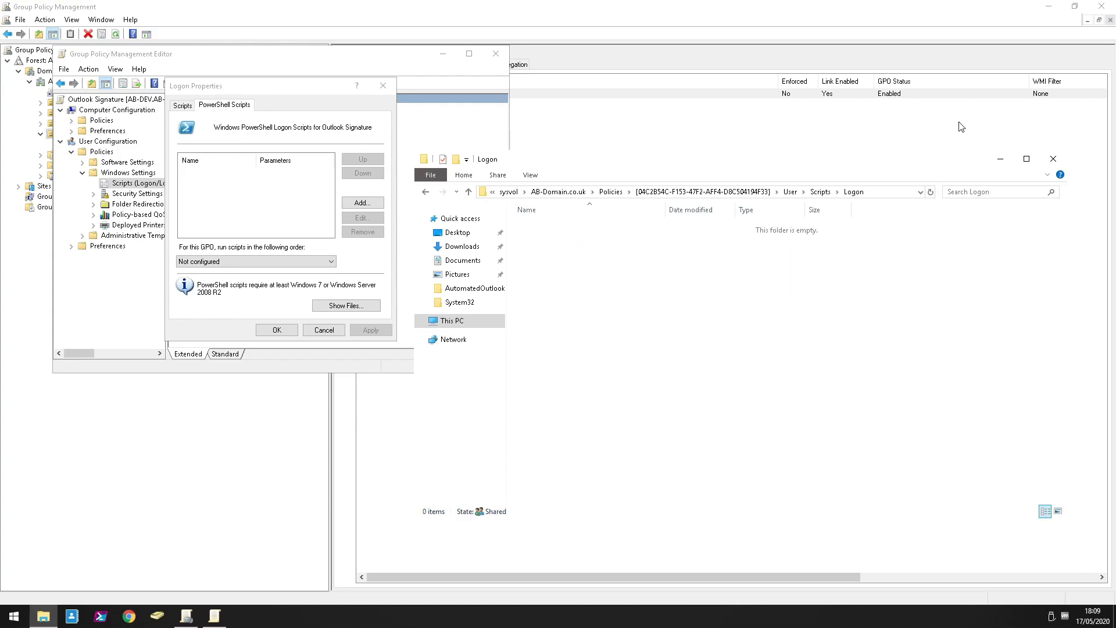
{"action": "left_click", "coordinate": [1054, 5]}
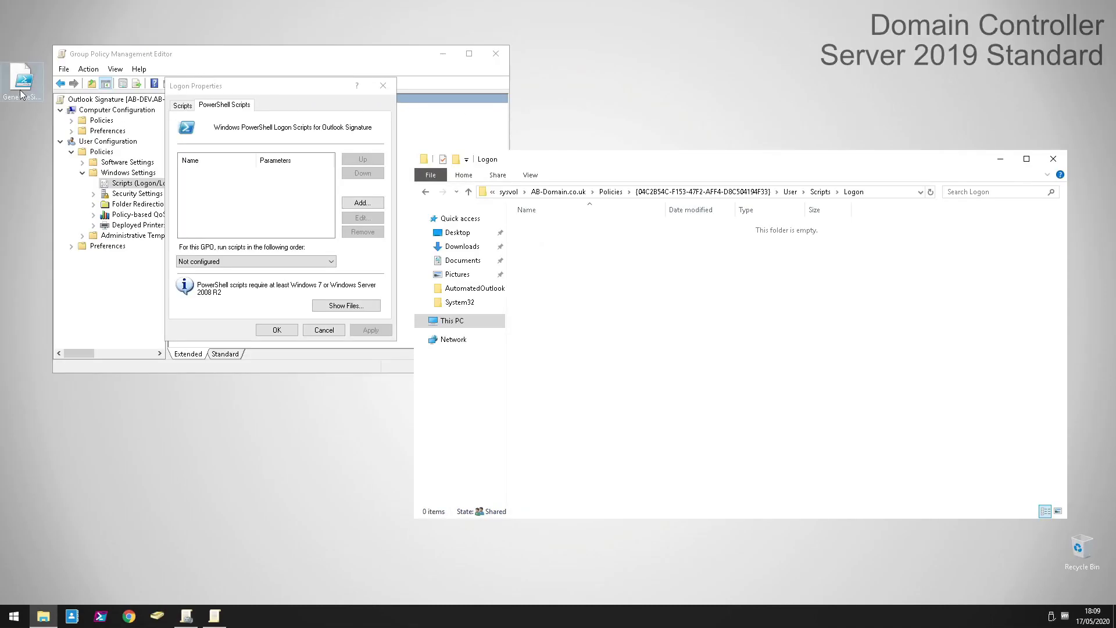
Drop GenerateSignature into the SYSVOL Logon folder, then add GenerateSignature.Ps1 under PowerShell logon scripts.
{"action": "left_click_drag", "start_coordinate": [22, 86], "coordinate": [664, 289]}
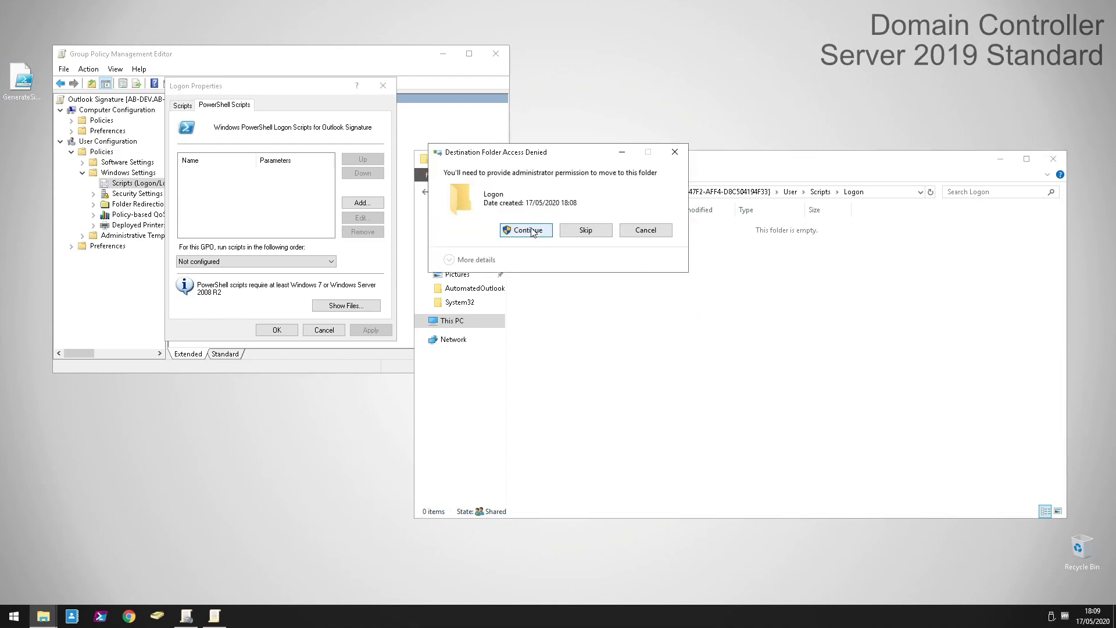
{"action": "left_click", "coordinate": [526, 229]}
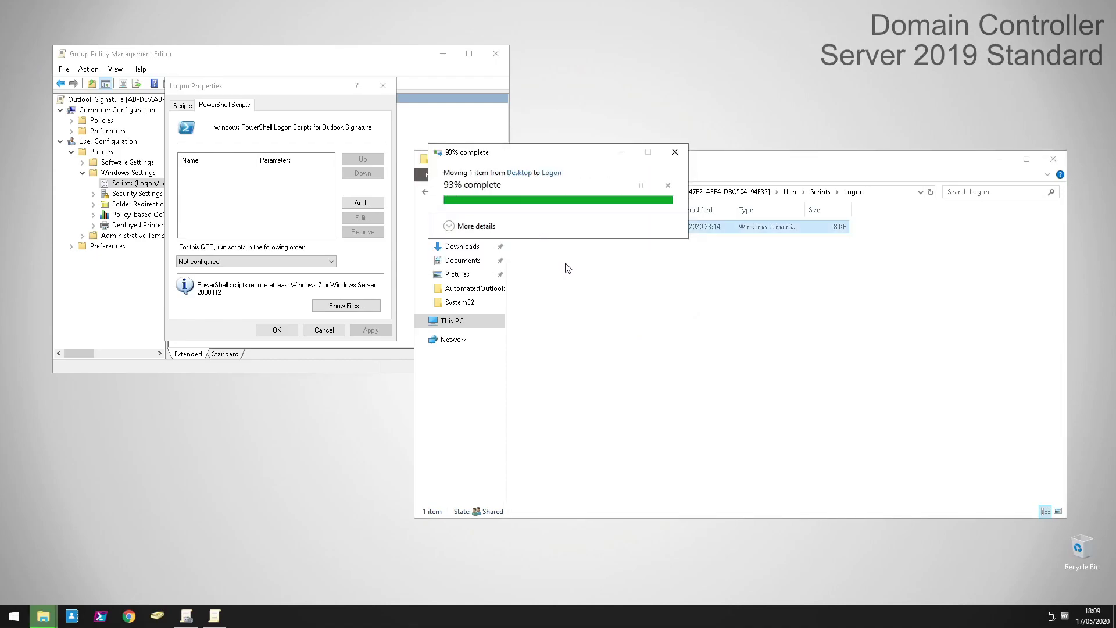
{"action": "left_click", "coordinate": [363, 203]}
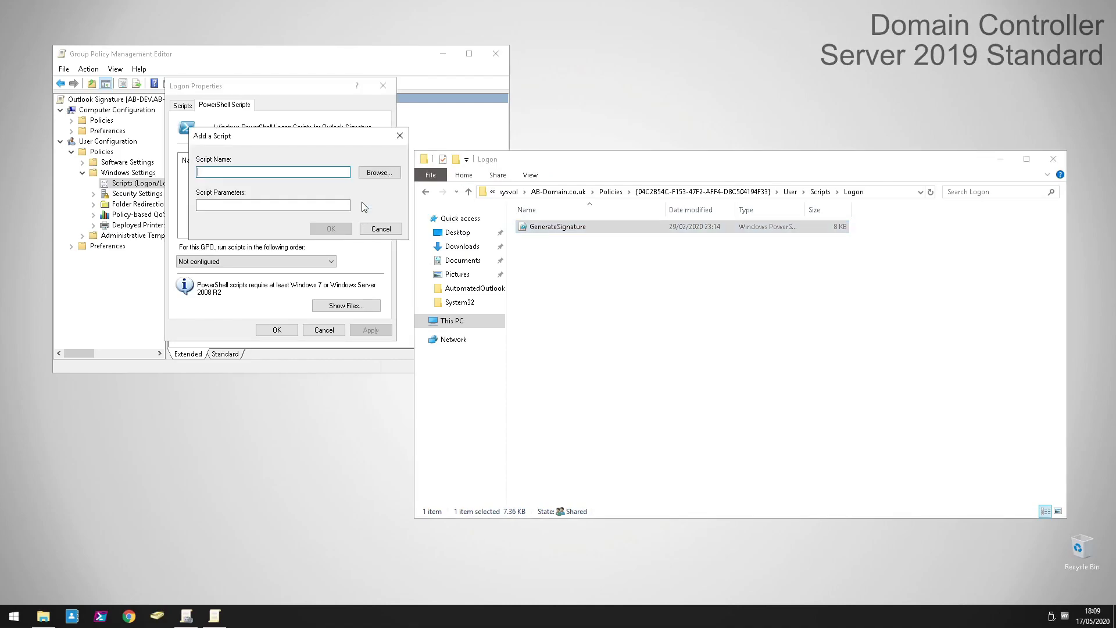
{"action": "left_click", "coordinate": [379, 173]}
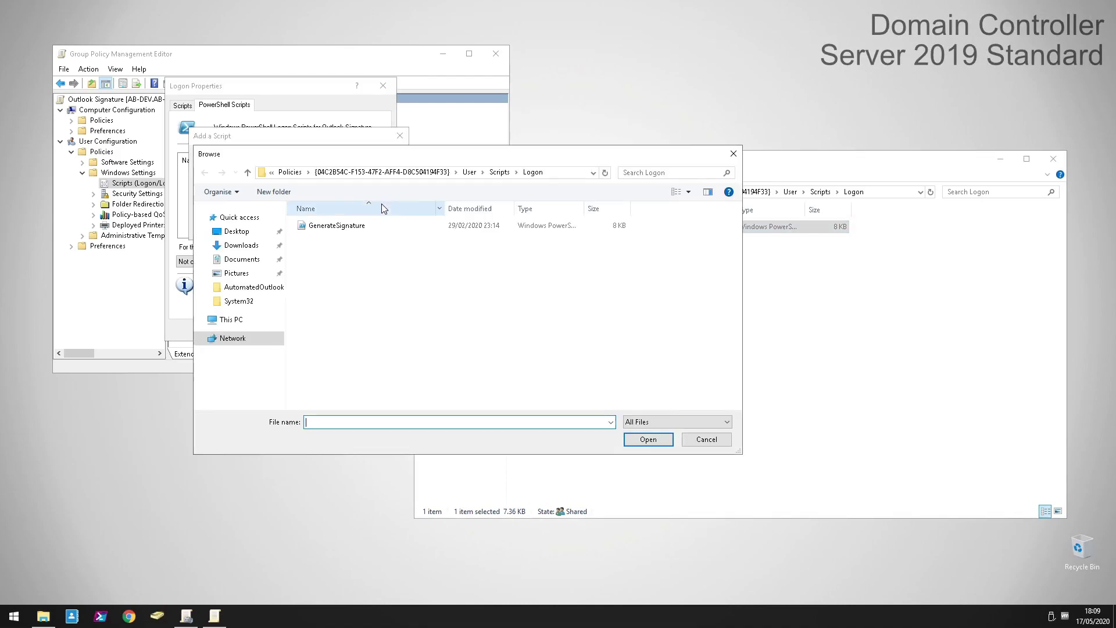
{"action": "double_click", "coordinate": [352, 227]}
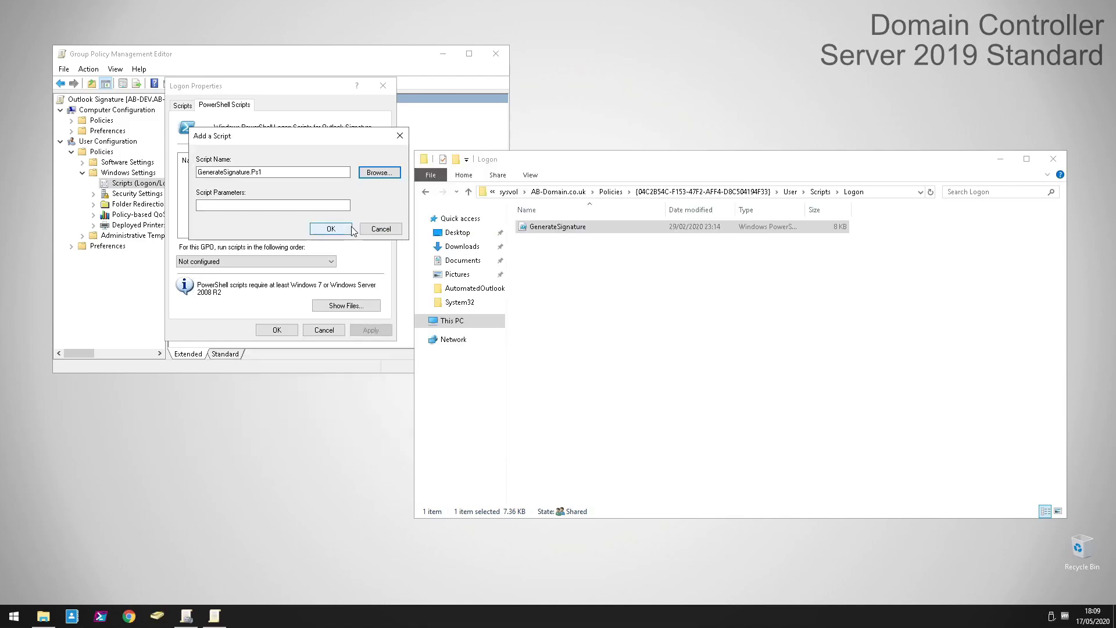
{"action": "left_click", "coordinate": [340, 228]}
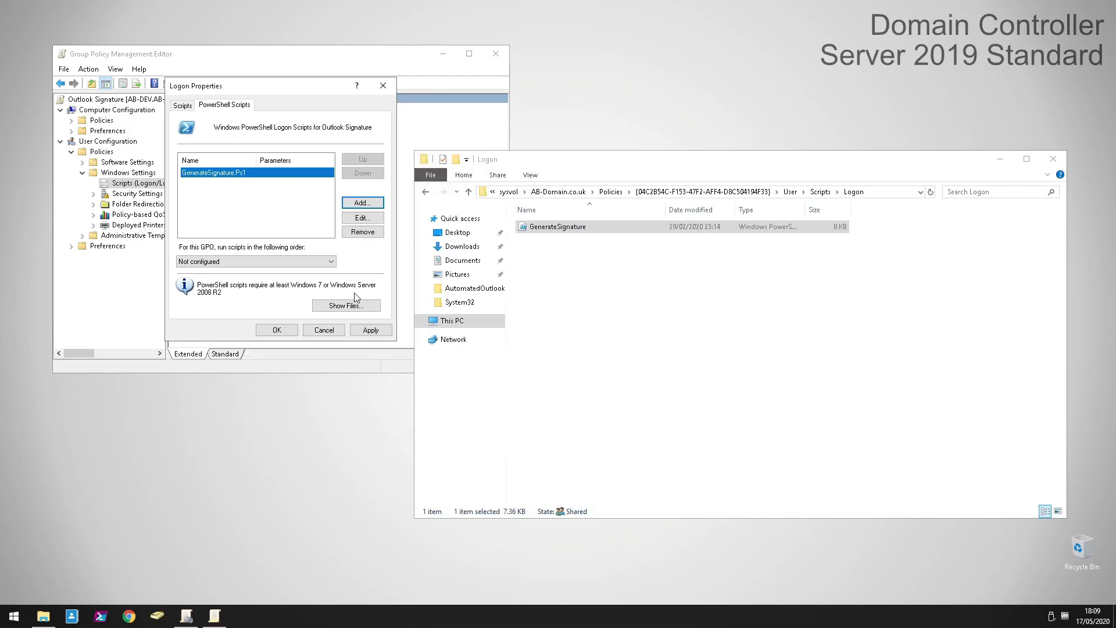
{"action": "left_click_drag", "start_coordinate": [737, 162], "coordinate": [787, 159]}
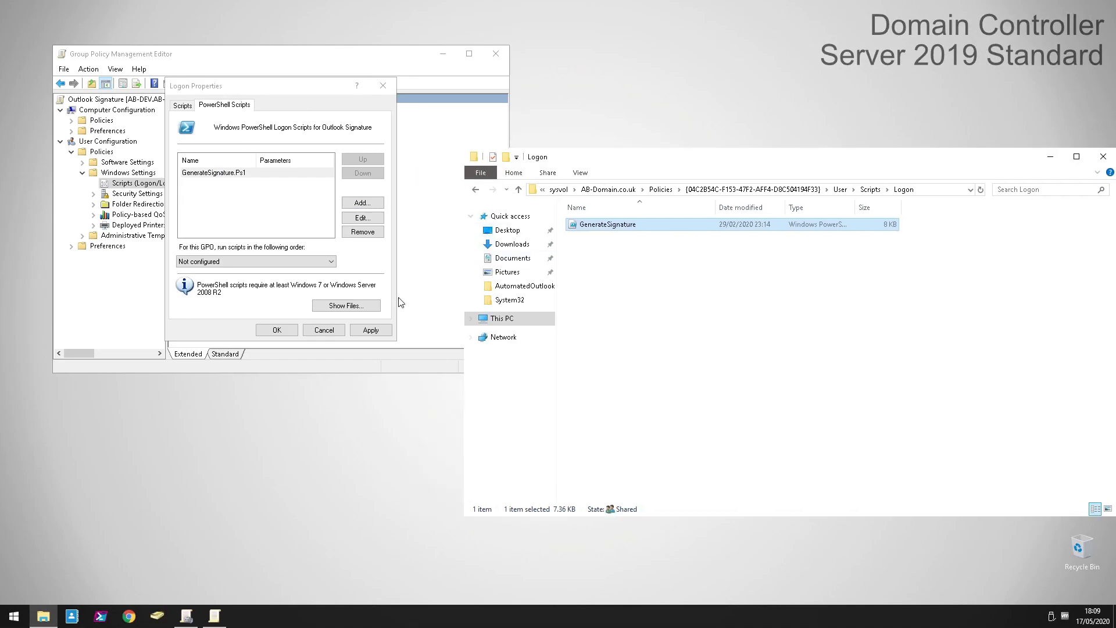
{"action": "left_click_drag", "start_coordinate": [971, 163], "coordinate": [471, 196]}
{"action": "left_click", "coordinate": [756, 197]}
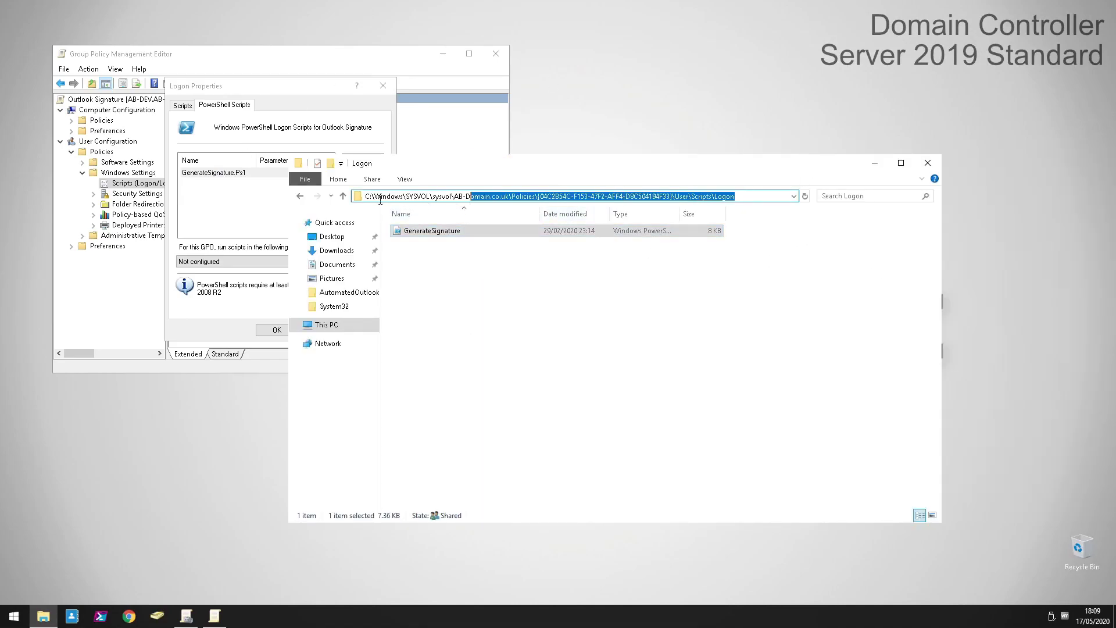
Close the Logon folder, apply and OK Logon Properties, and close the Group Policy Management Editor.
{"action": "left_click", "coordinate": [928, 163]}
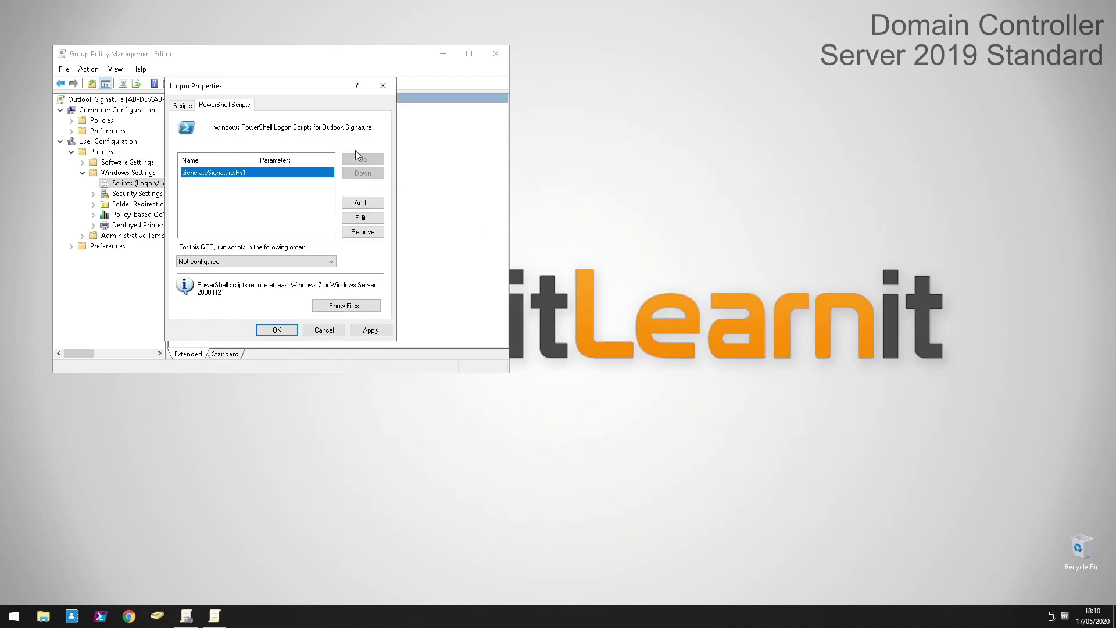
{"action": "left_click", "coordinate": [370, 329]}
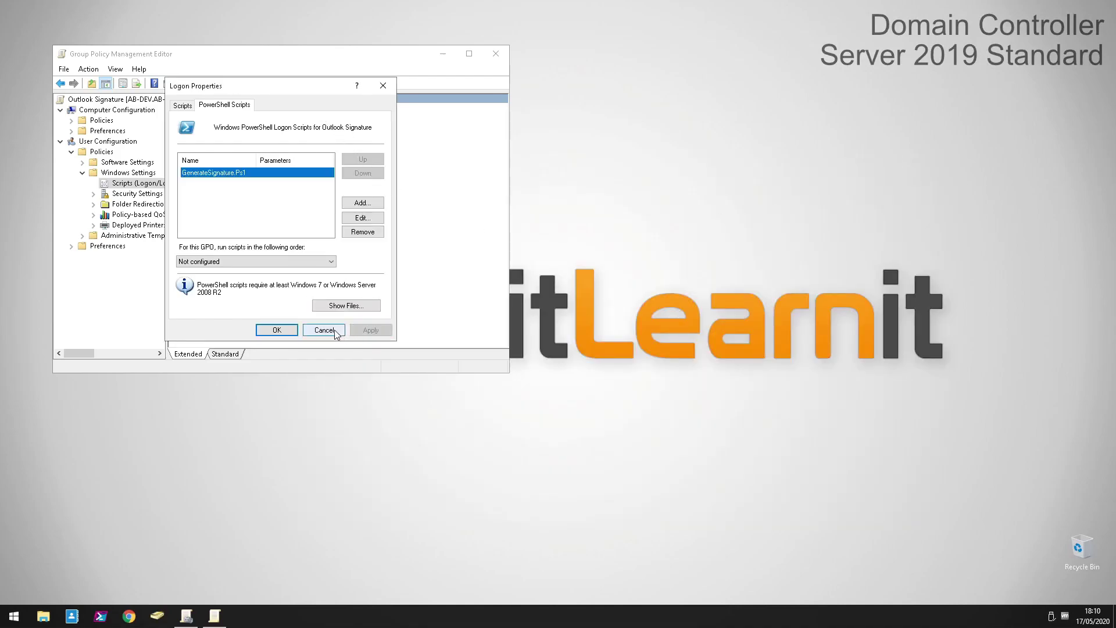
{"action": "left_click", "coordinate": [284, 329]}
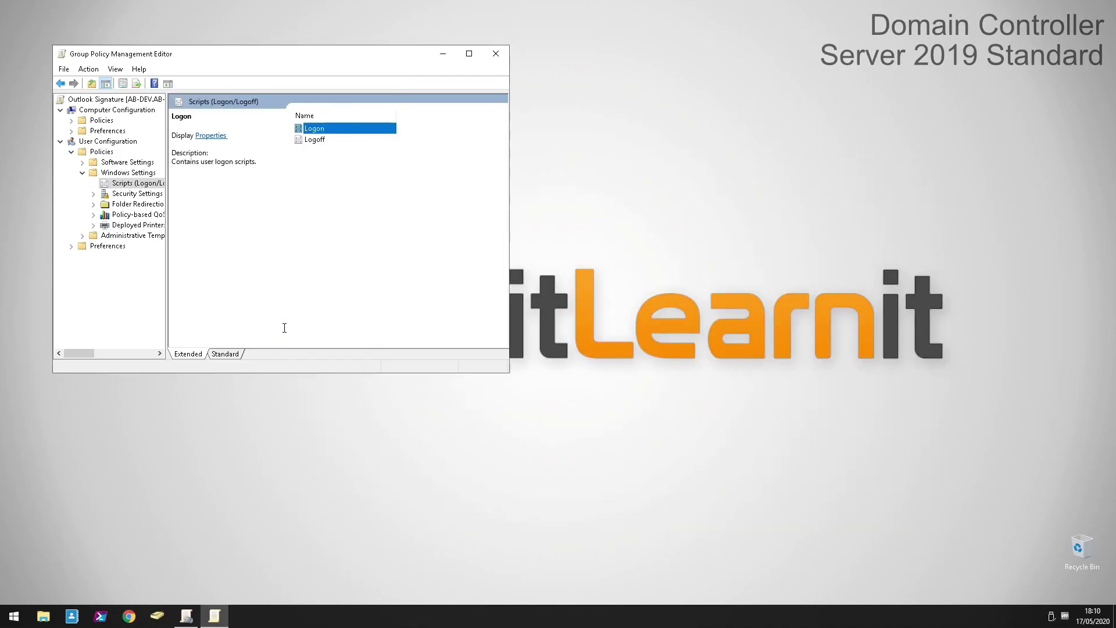
{"action": "left_click", "coordinate": [496, 54]}
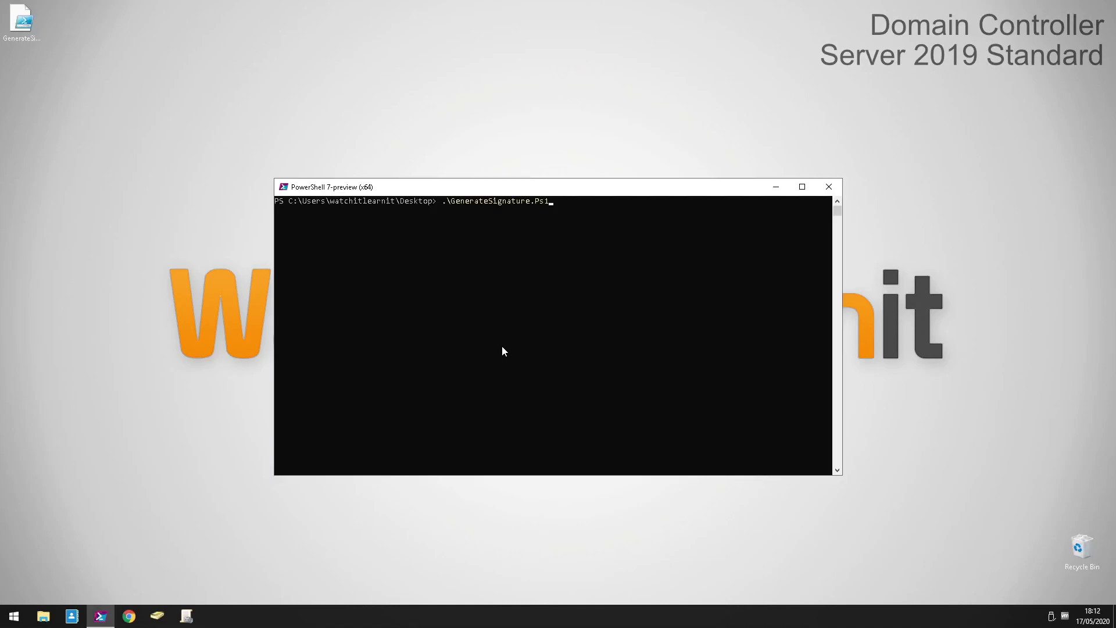
Run .\GenerateSignature.Ps1 in PowerShell 7 from the Desktop to generate the signature files.
{"action": "key", "text": "Return"}
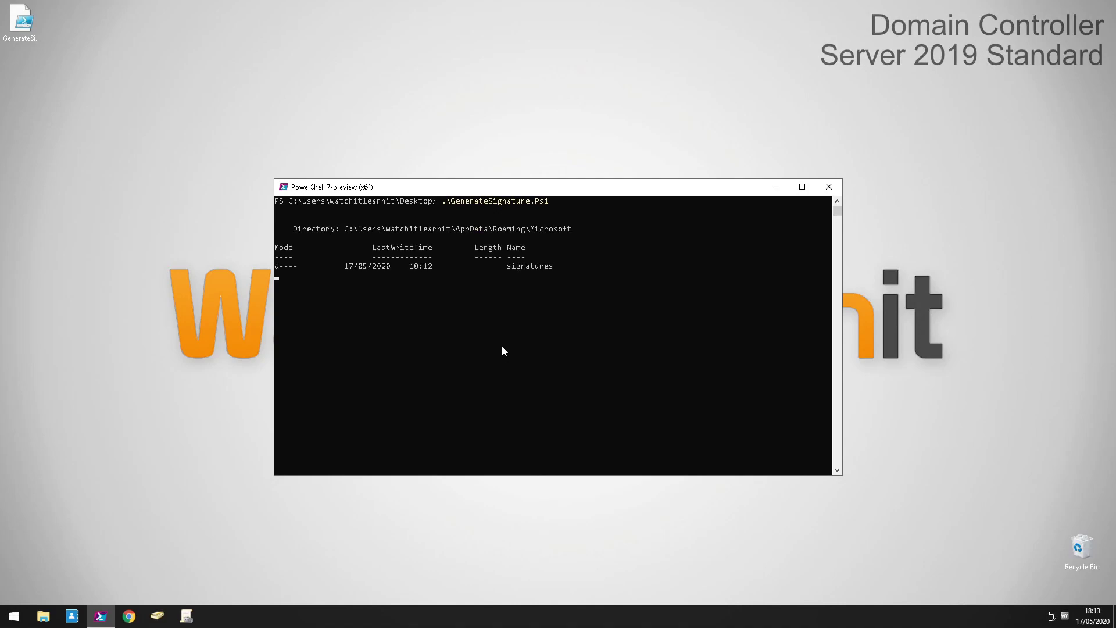
{"action": "key", "text": "Return"}
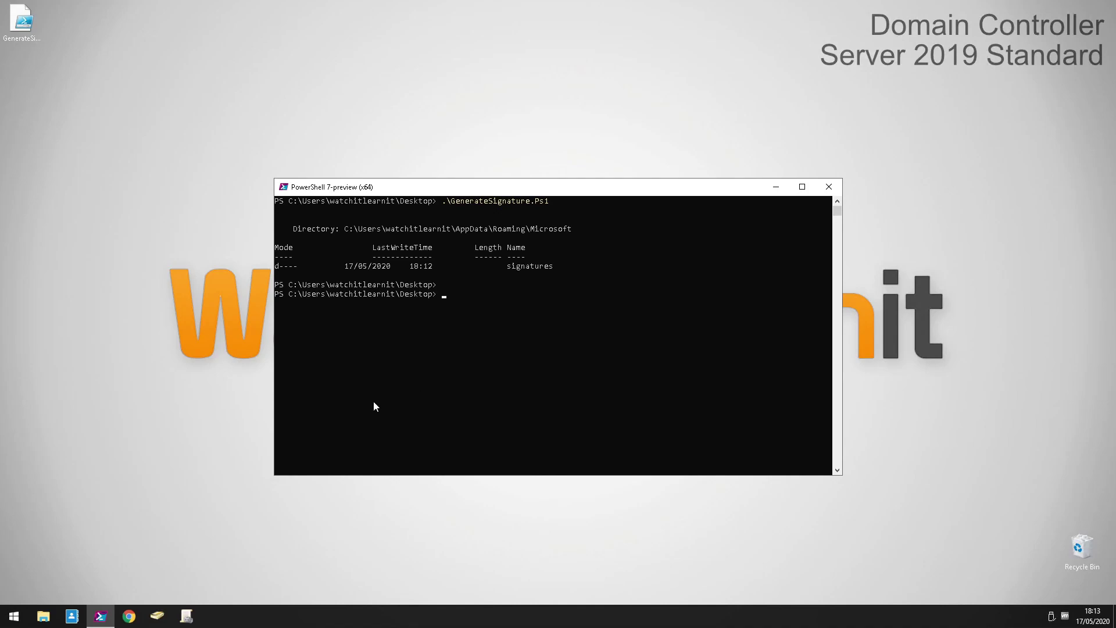
{"action": "key", "text": "super+r"}
Browse from Roaming AppData through Microsoft to the signatures folder and select the HTML Signature file.
{"action": "key", "text": "Return"}
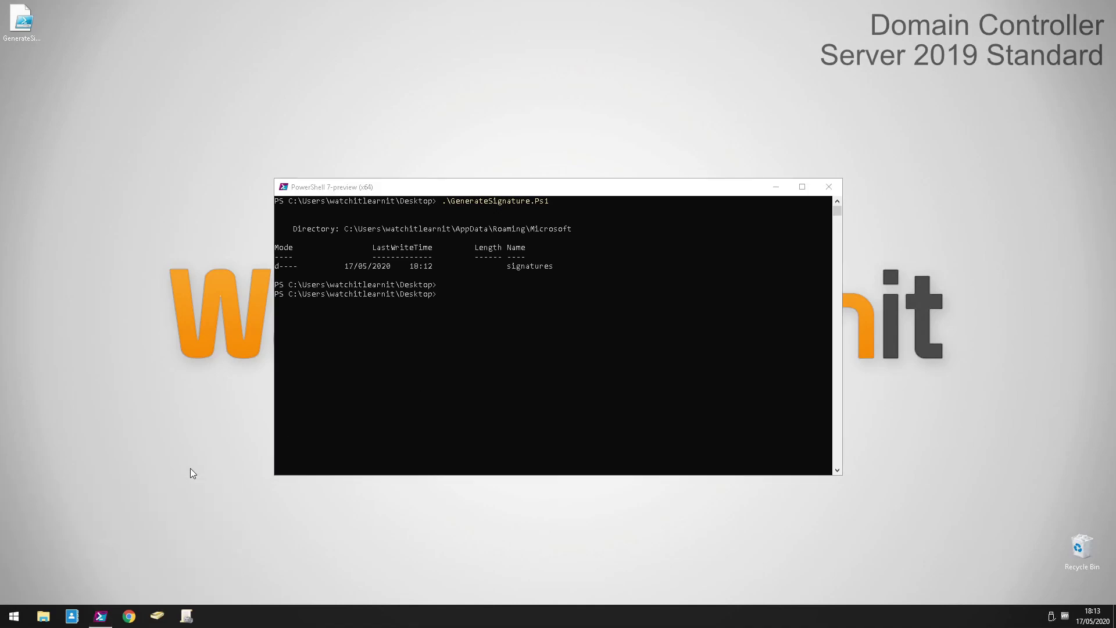
{"action": "double_click", "coordinate": [372, 320]}
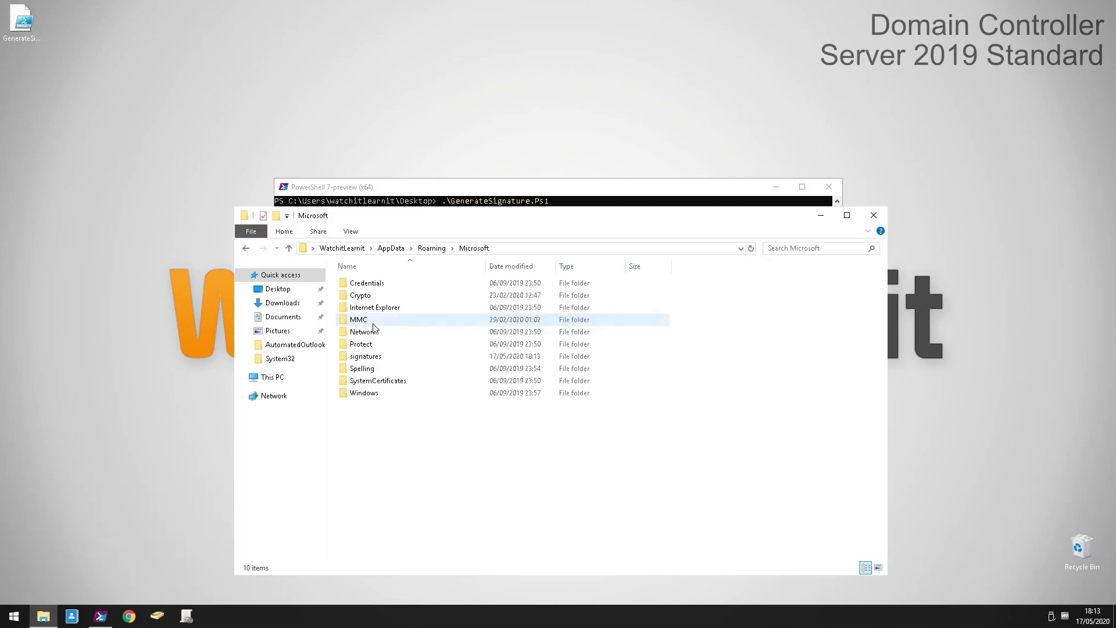
{"action": "double_click", "coordinate": [376, 360]}
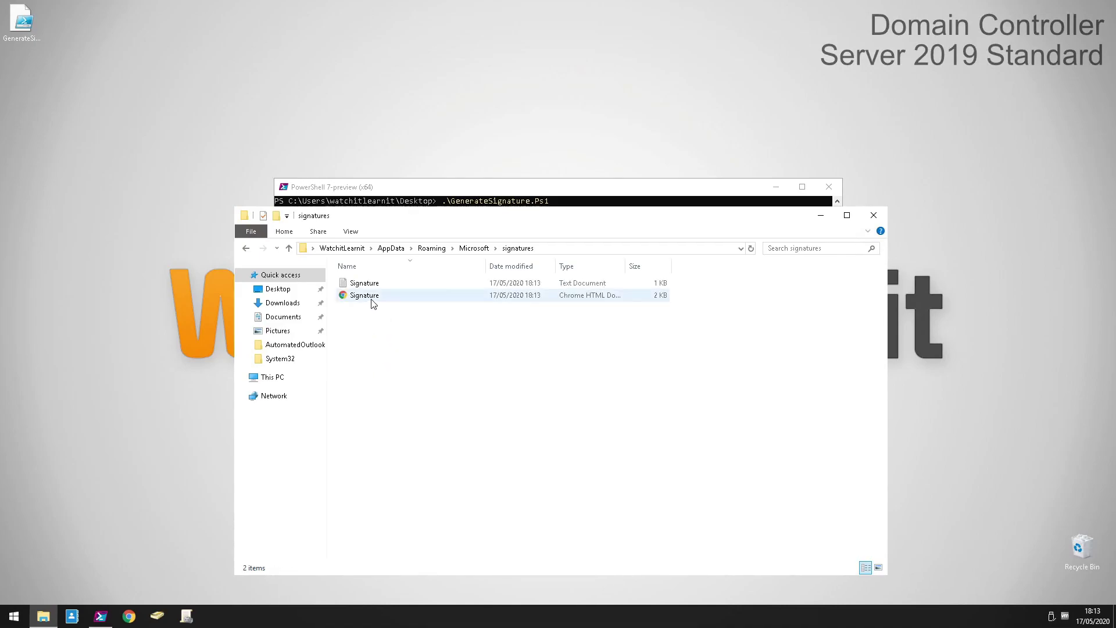
{"action": "left_click", "coordinate": [373, 301]}
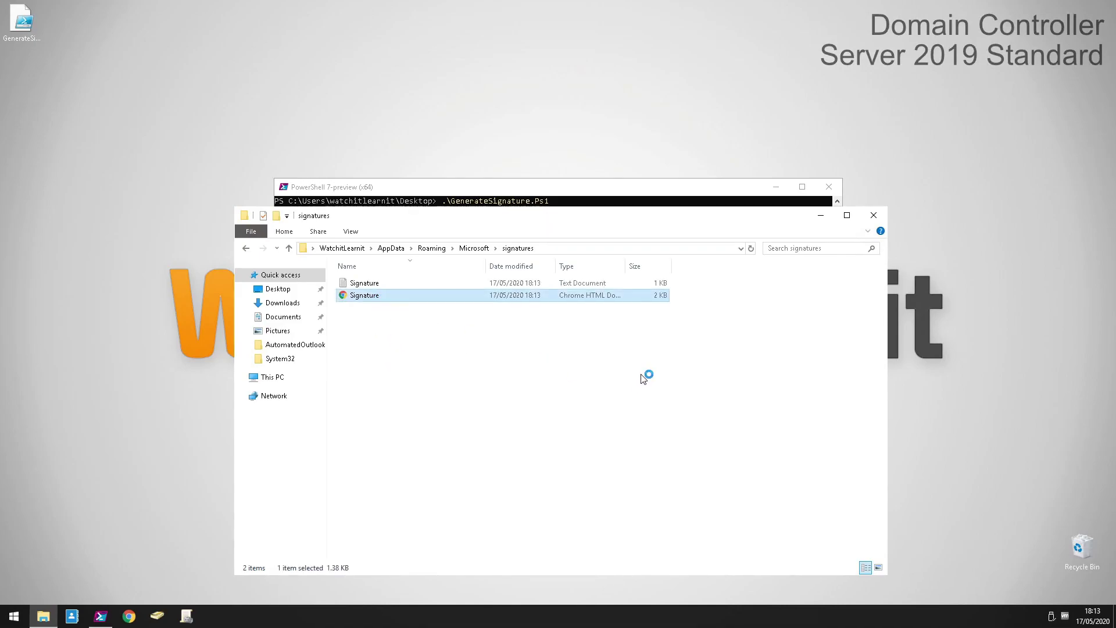